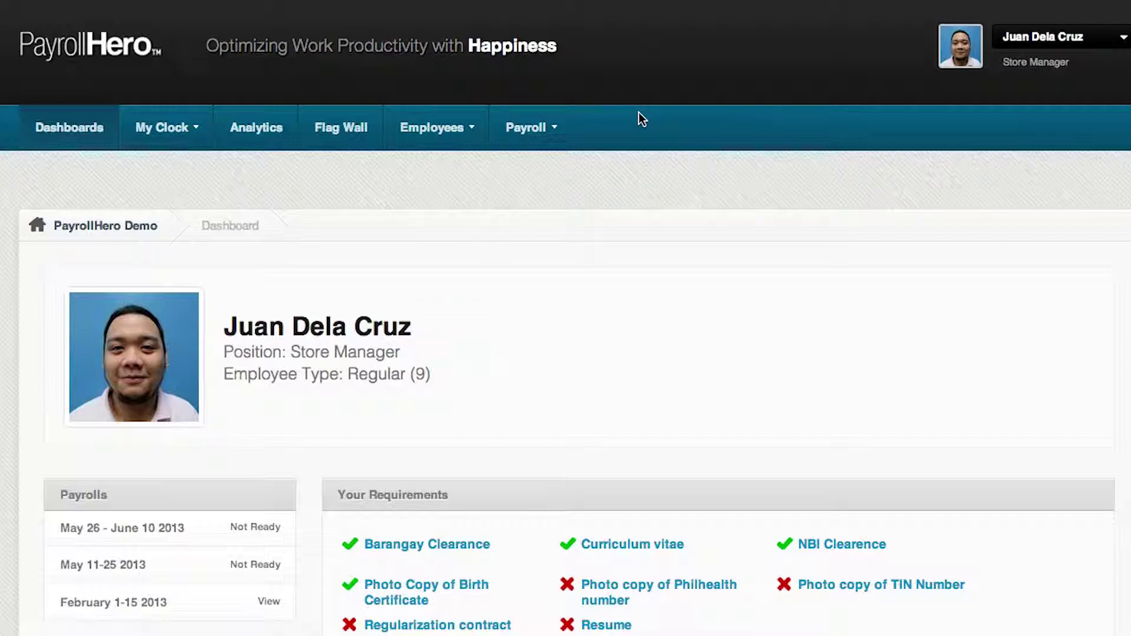
Show the Employees section, view the Wizard, Manually Add and Mass Import add options, then close them.
{"action": "left_click", "coordinate": [435, 124]}
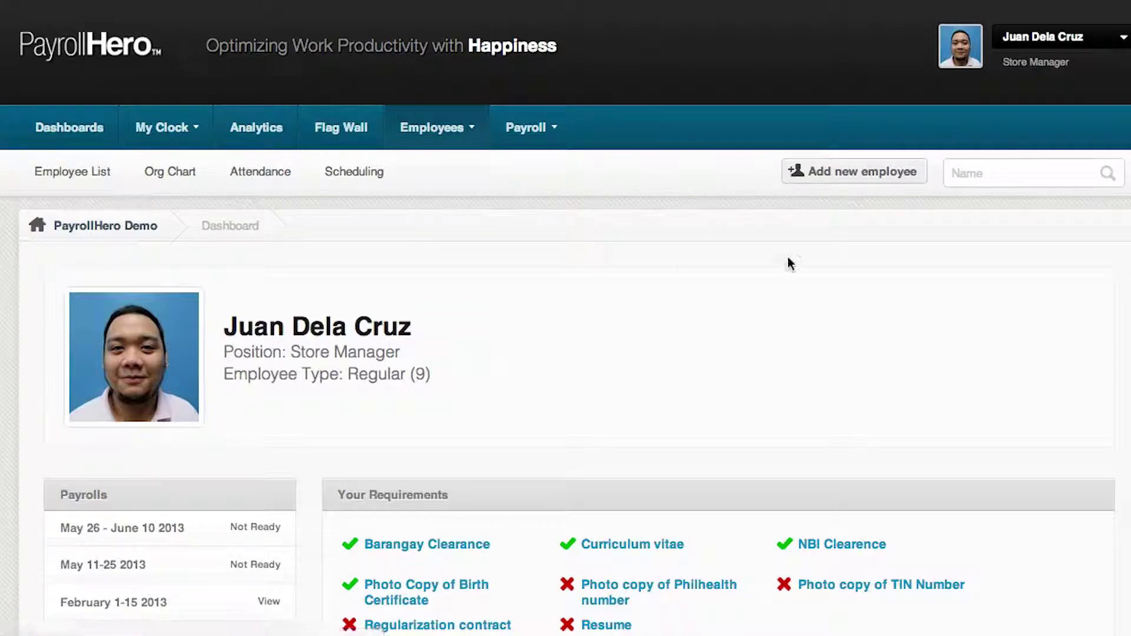
{"action": "left_click", "coordinate": [824, 183]}
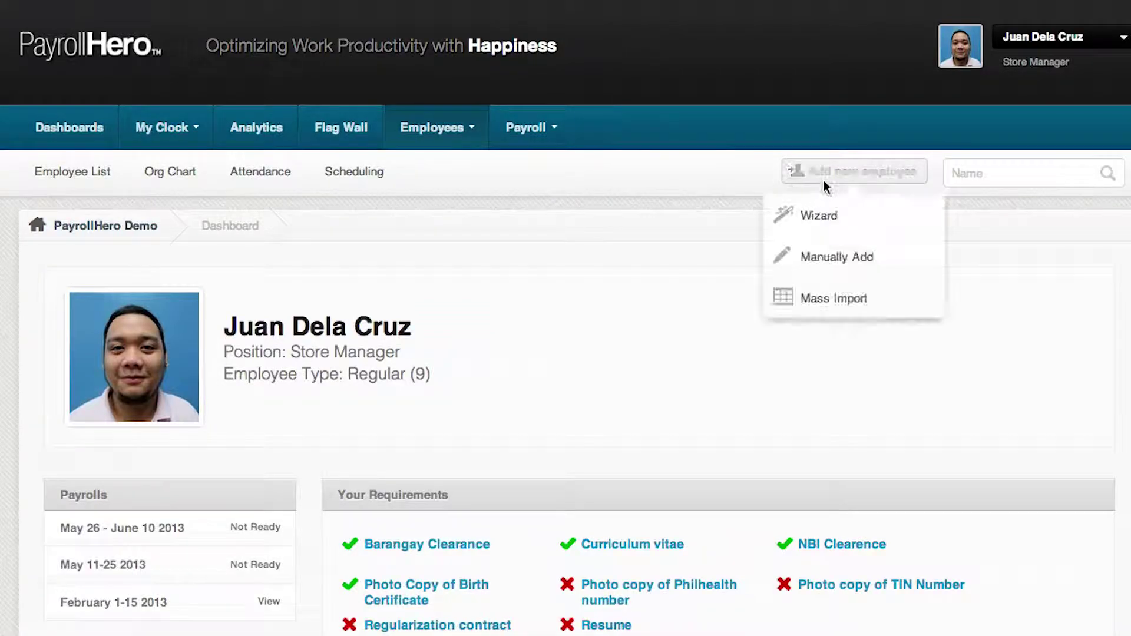
{"action": "left_click", "coordinate": [825, 298]}
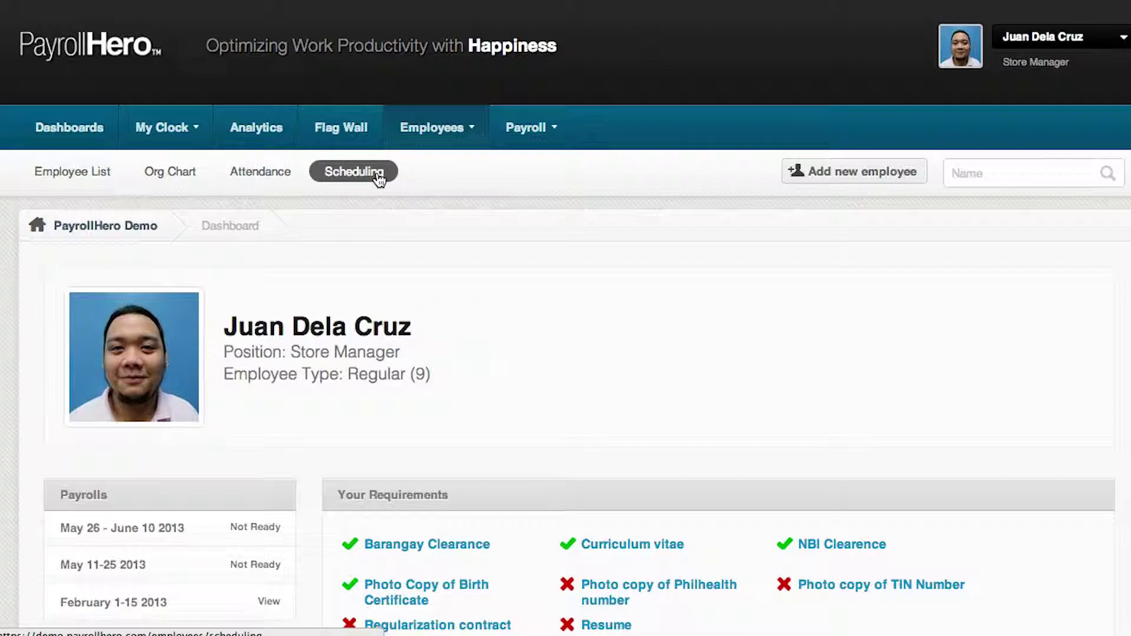
Open the store manager's profile from the Employee List.
{"action": "left_click", "coordinate": [97, 175]}
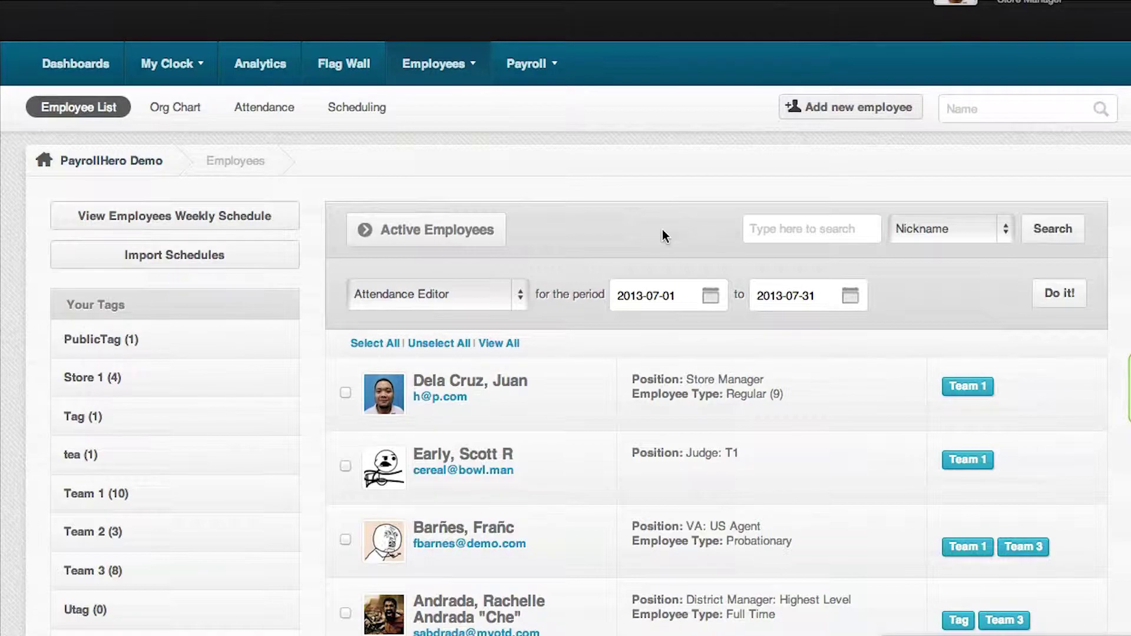
{"action": "scroll", "coordinate": [662, 236], "scroll_direction": "down", "scroll_amount": 2}
{"action": "left_click", "coordinate": [485, 327]}
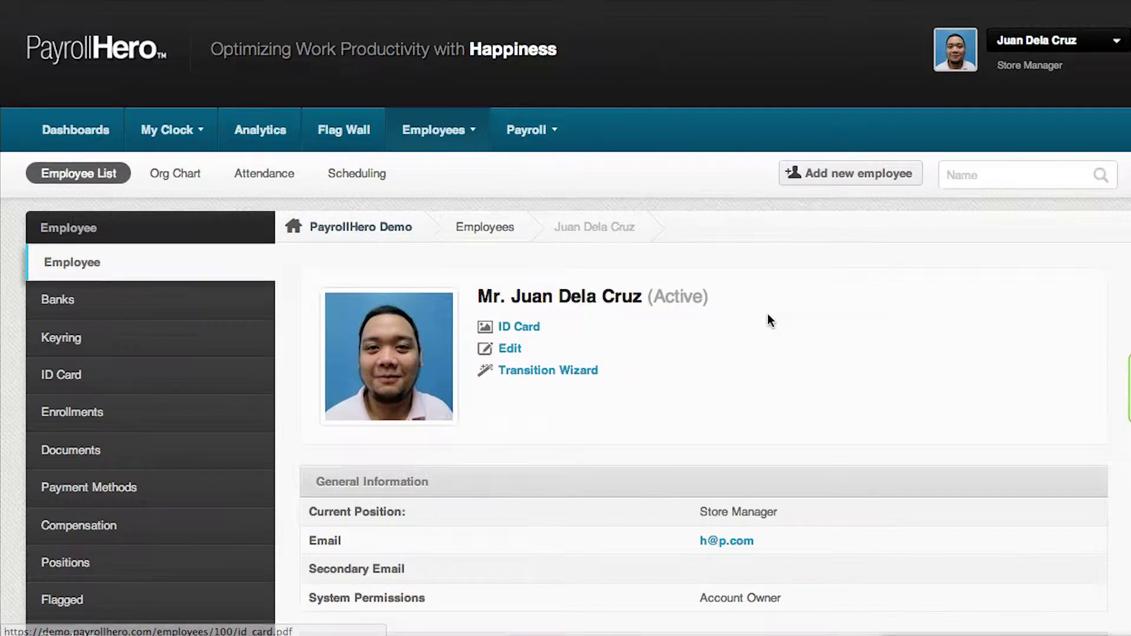
Review the profile's Requirements, General Information and Employee Data sections.
{"action": "scroll", "coordinate": [768, 315], "scroll_direction": "down", "scroll_amount": 3}
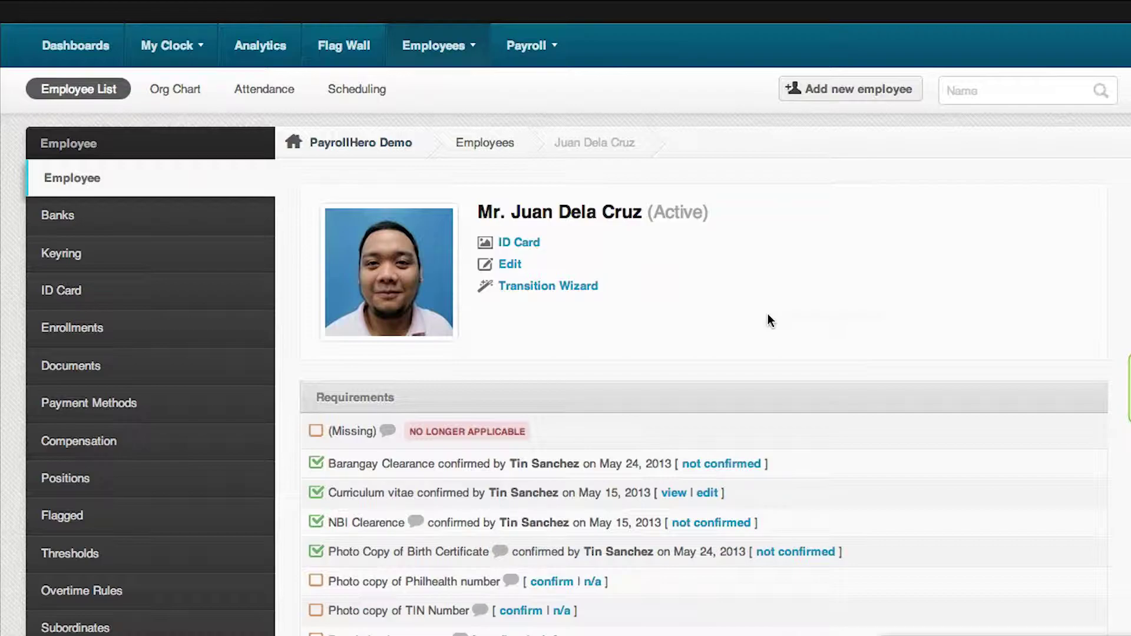
{"action": "scroll", "coordinate": [768, 314], "scroll_direction": "down", "scroll_amount": 5}
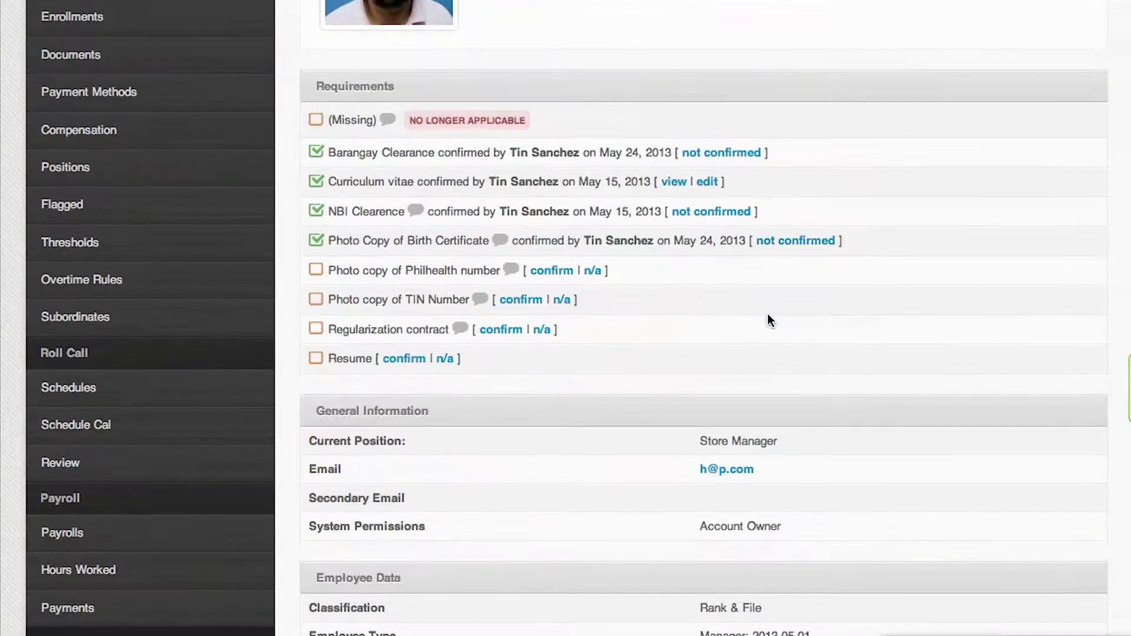
{"action": "scroll", "coordinate": [768, 314], "scroll_direction": "down", "scroll_amount": 2}
{"action": "scroll", "coordinate": [768, 318], "scroll_direction": "down", "scroll_amount": 2}
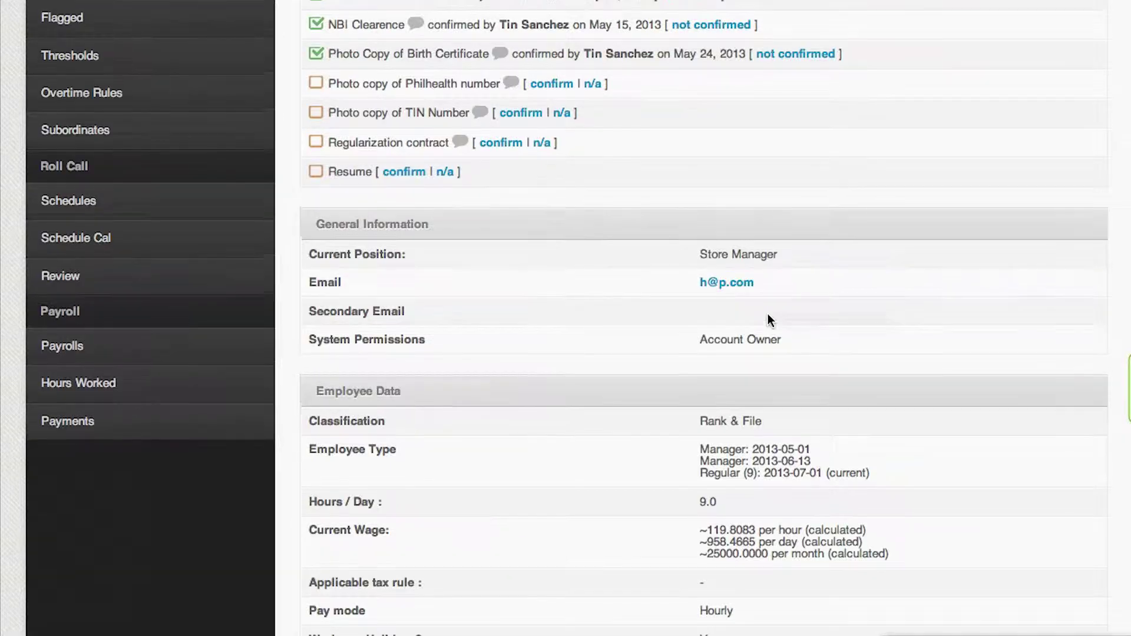
{"action": "scroll", "coordinate": [768, 318], "scroll_direction": "up", "scroll_amount": 5}
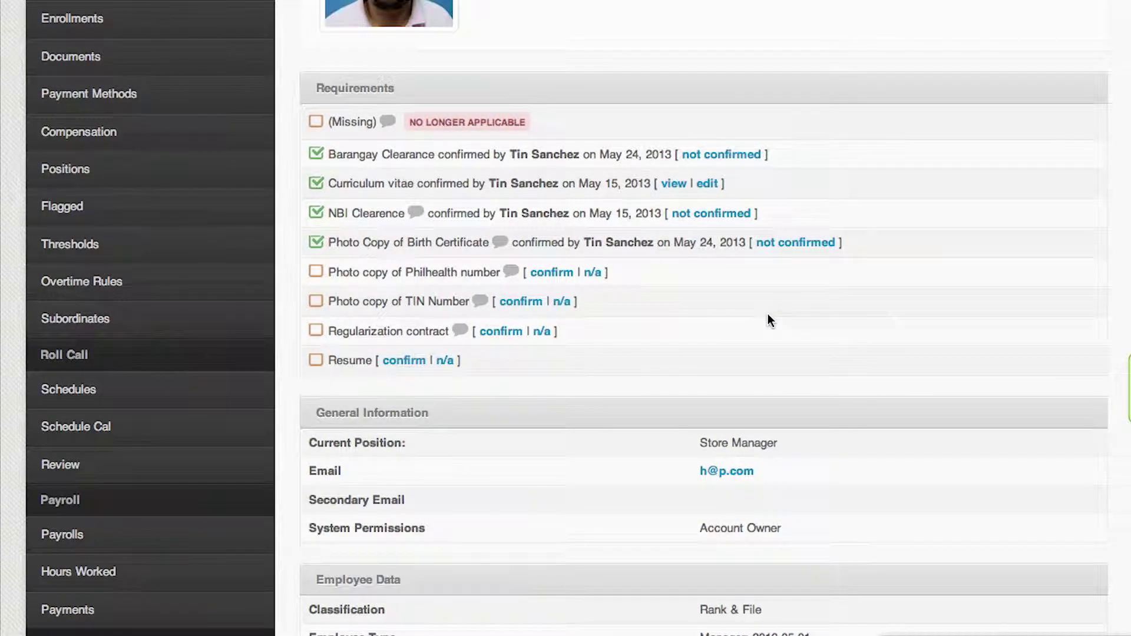
{"action": "scroll", "coordinate": [769, 318], "scroll_direction": "up", "scroll_amount": 8}
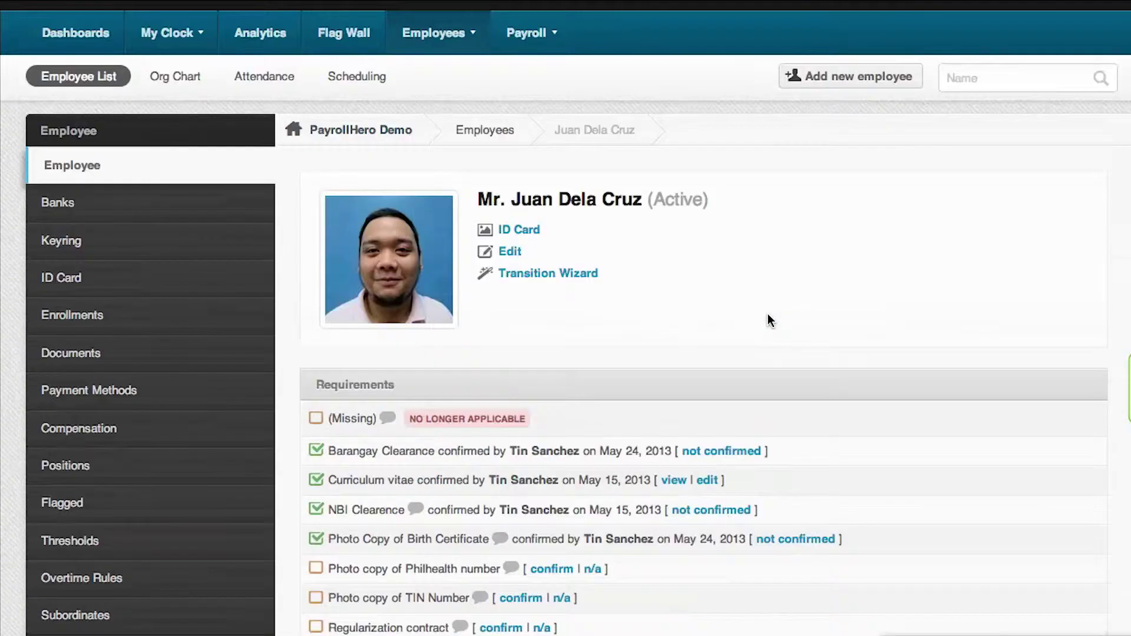
{"action": "scroll", "coordinate": [352, 298], "scroll_direction": "down", "scroll_amount": 4}
{"action": "scroll", "coordinate": [589, 189], "scroll_direction": "up", "scroll_amount": 2}
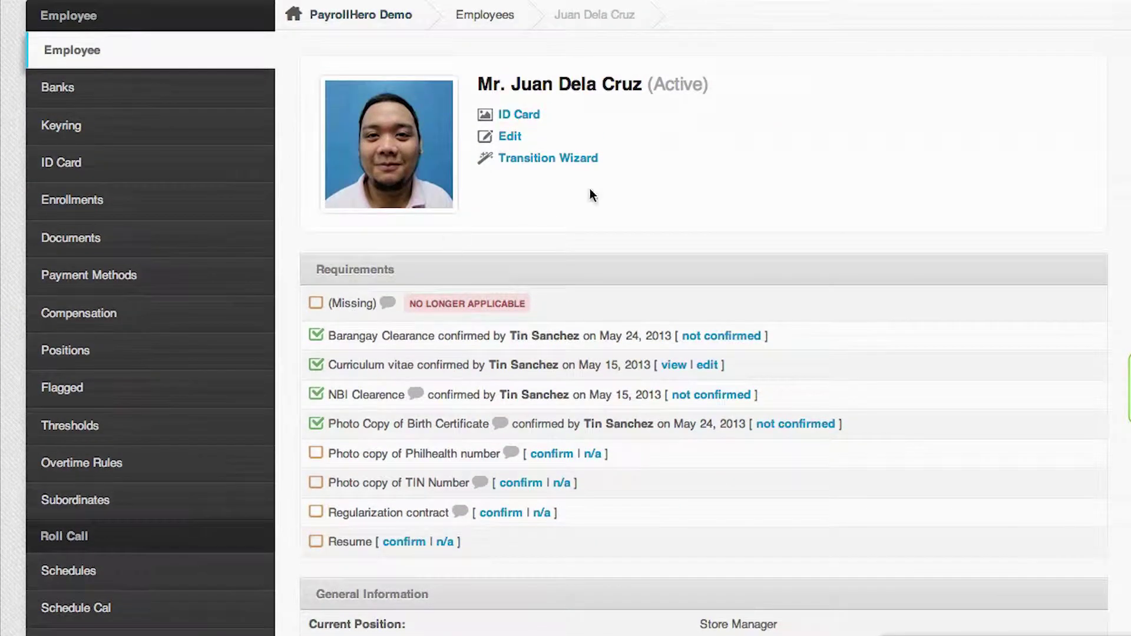
Open the employee's Edit page and look over its login and general information fields.
{"action": "left_click", "coordinate": [509, 137]}
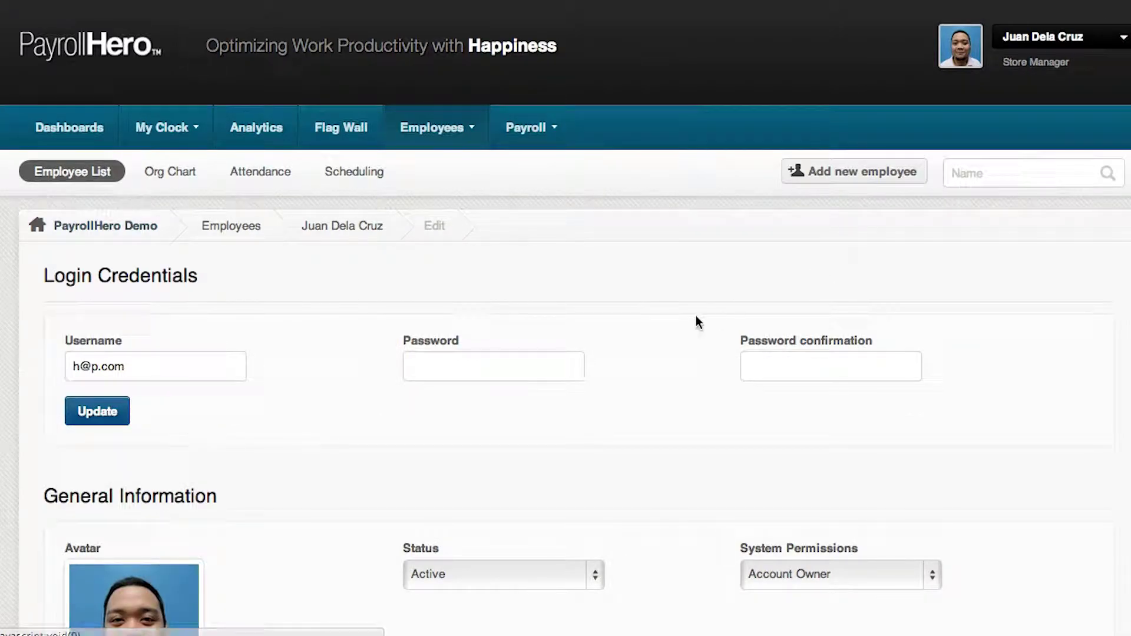
{"action": "scroll", "coordinate": [697, 321], "scroll_direction": "down", "scroll_amount": 3}
{"action": "scroll", "coordinate": [697, 321], "scroll_direction": "down", "scroll_amount": 5}
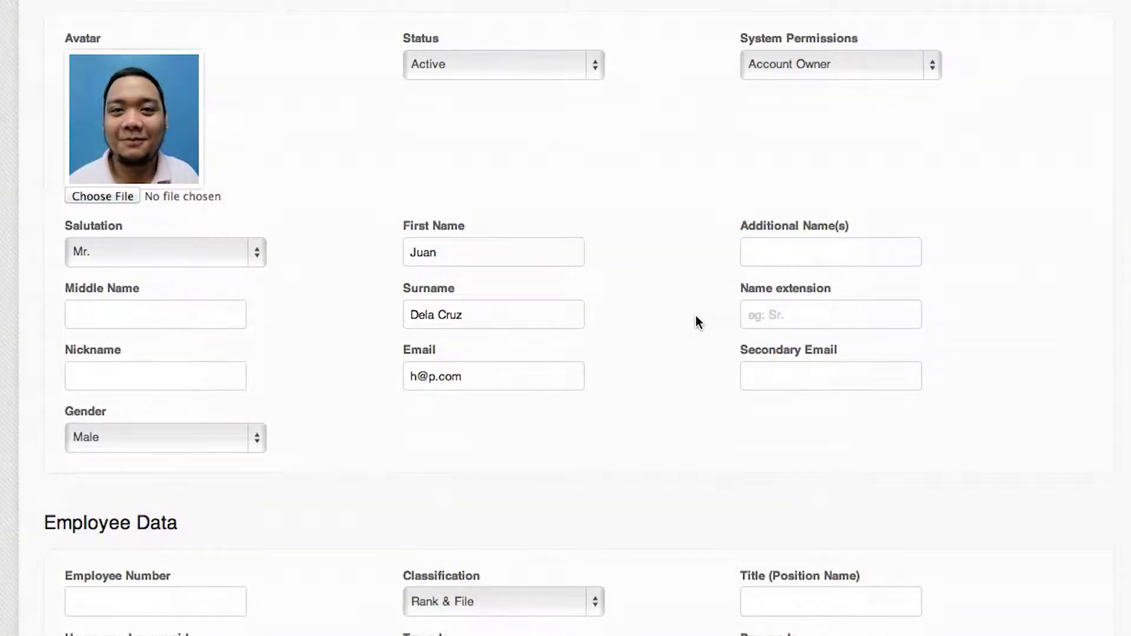
{"action": "scroll", "coordinate": [696, 318], "scroll_direction": "down", "scroll_amount": 3}
{"action": "scroll", "coordinate": [696, 318], "scroll_direction": "up", "scroll_amount": 3}
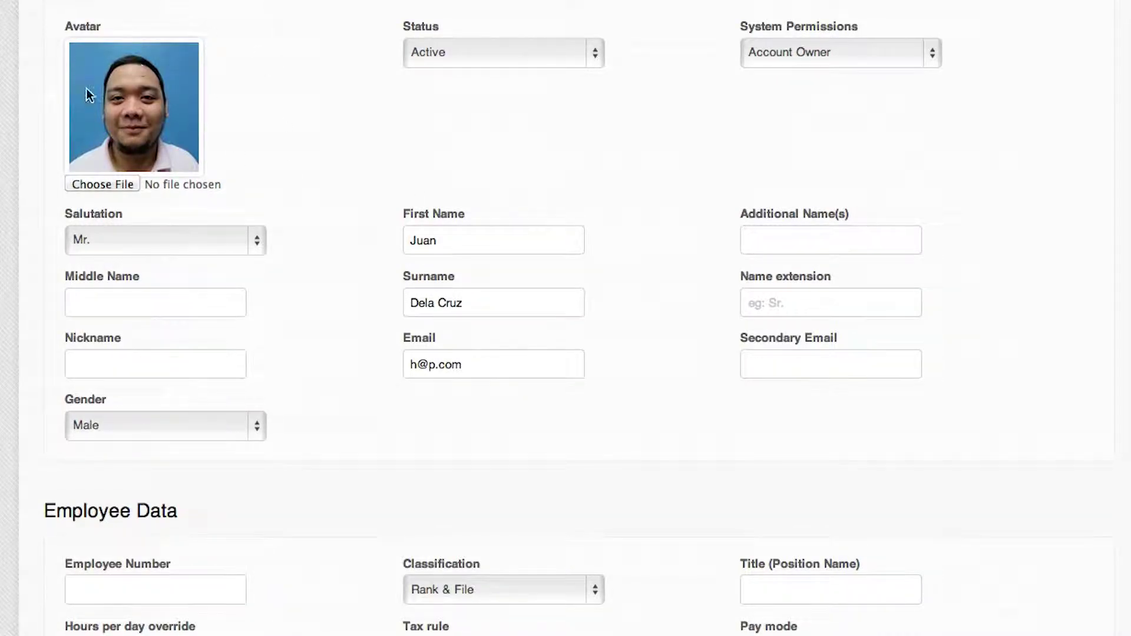
{"action": "scroll", "coordinate": [345, 105], "scroll_direction": "up", "scroll_amount": 2}
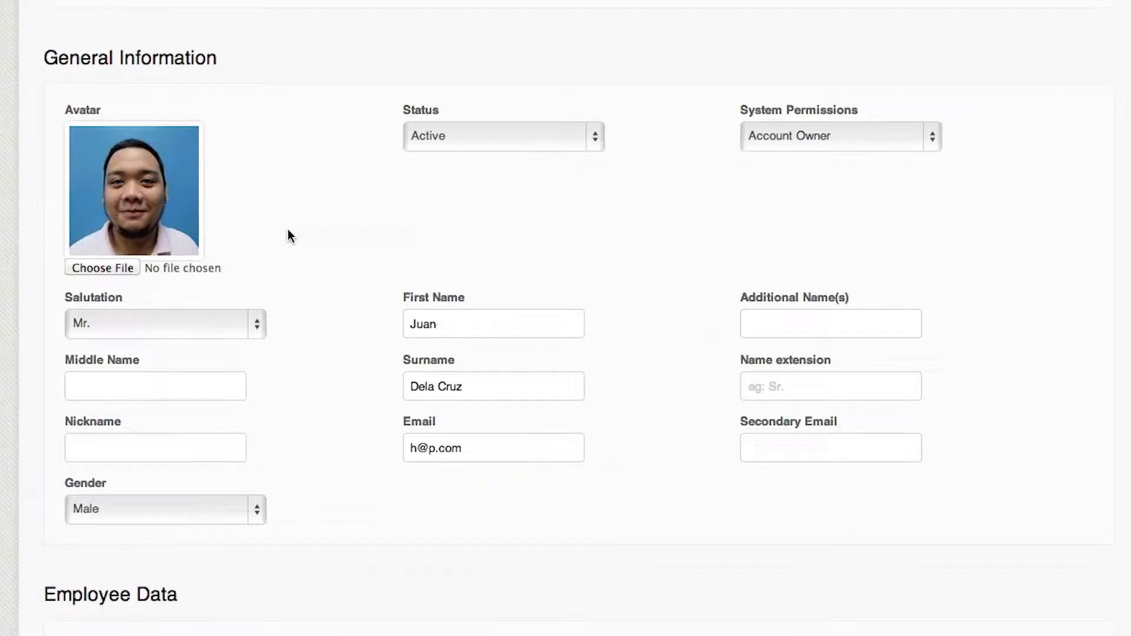
{"action": "scroll", "coordinate": [288, 231], "scroll_direction": "up", "scroll_amount": 3}
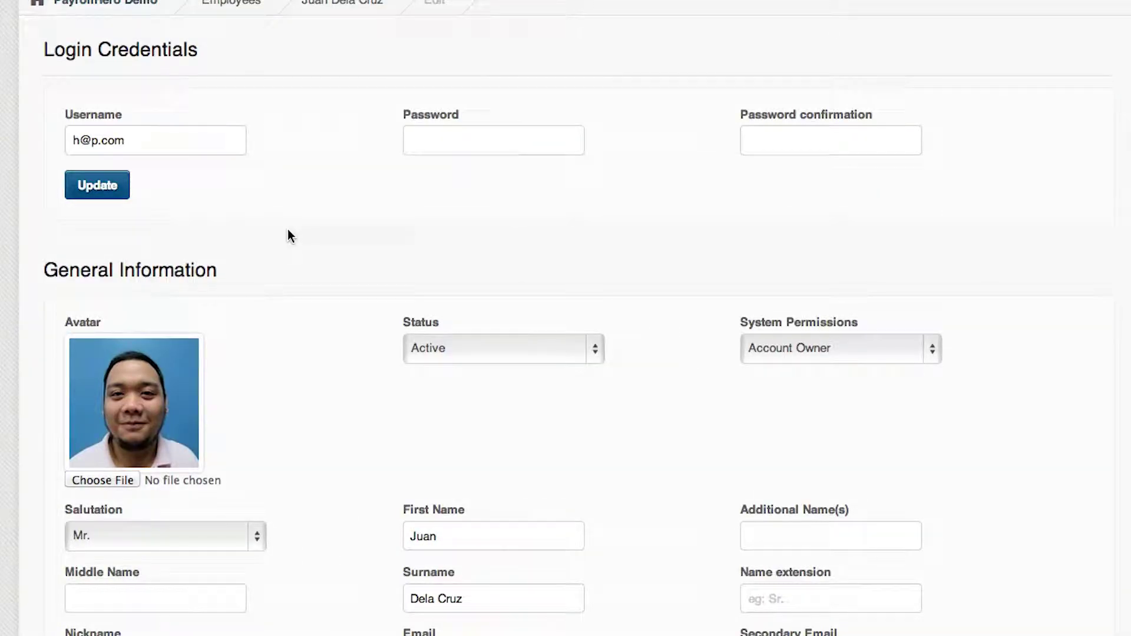
{"action": "scroll", "coordinate": [288, 230], "scroll_direction": "up", "scroll_amount": 2}
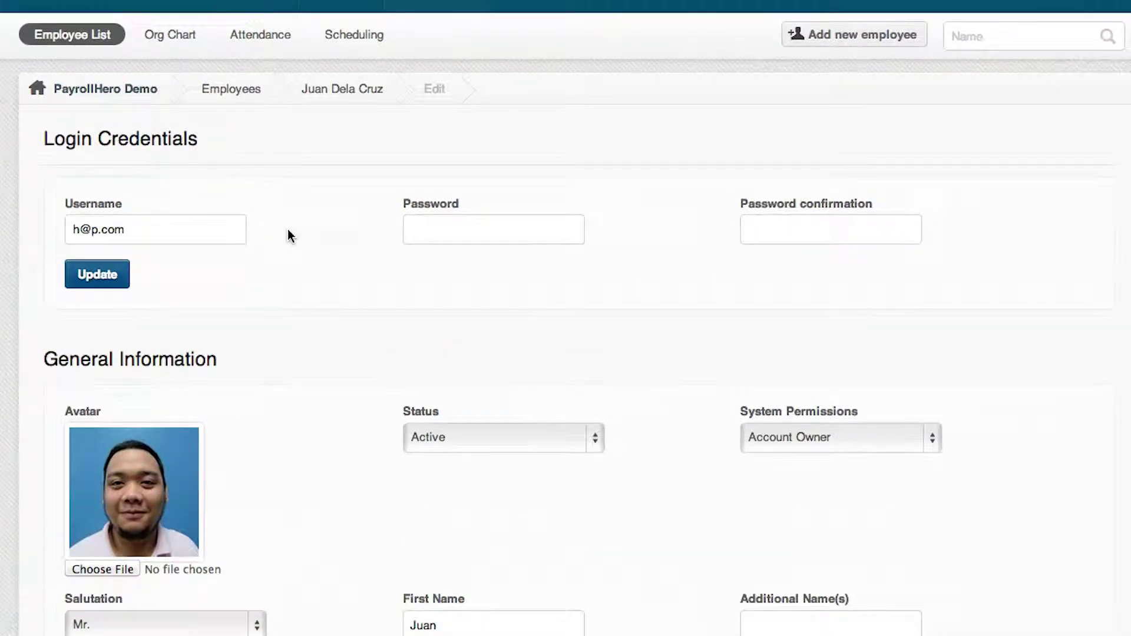
{"action": "scroll", "coordinate": [323, 270], "scroll_direction": "down", "scroll_amount": 1}
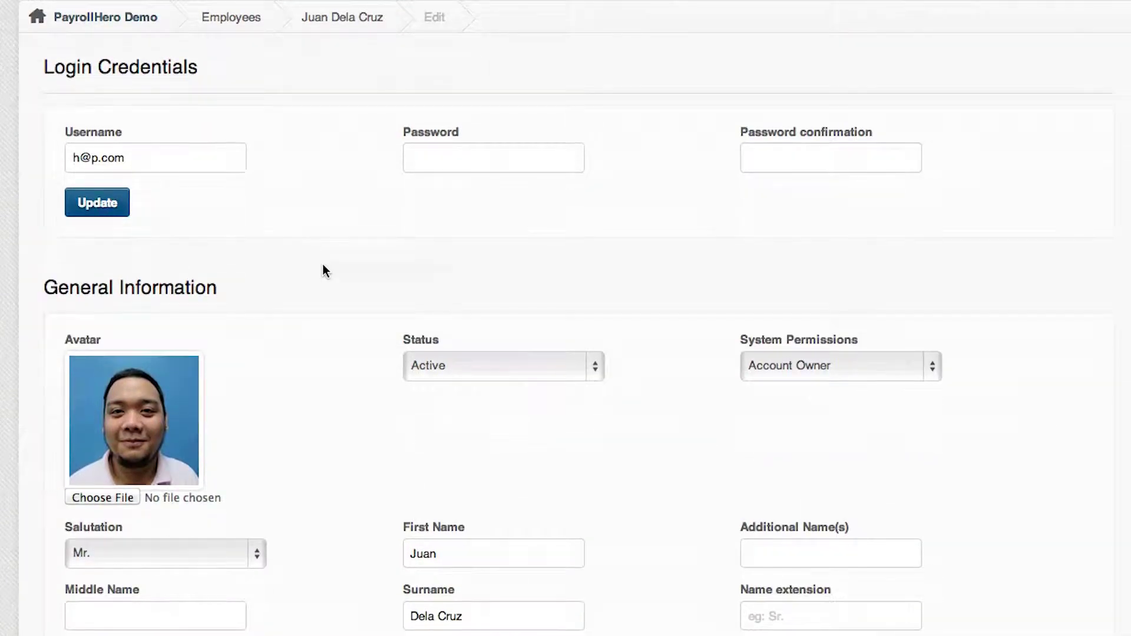
{"action": "scroll", "coordinate": [323, 266], "scroll_direction": "down", "scroll_amount": 2}
{"action": "scroll", "coordinate": [323, 265], "scroll_direction": "up", "scroll_amount": 2}
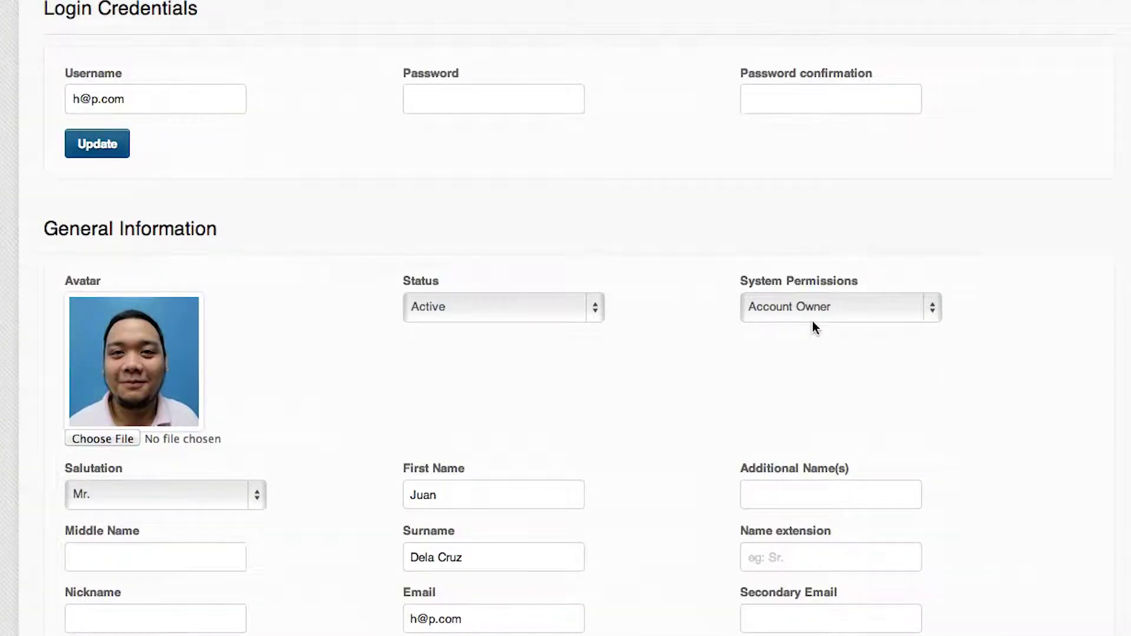
Check the system permission roles, keep Account Owner, and scroll down to the Update button.
{"action": "left_click", "coordinate": [812, 302]}
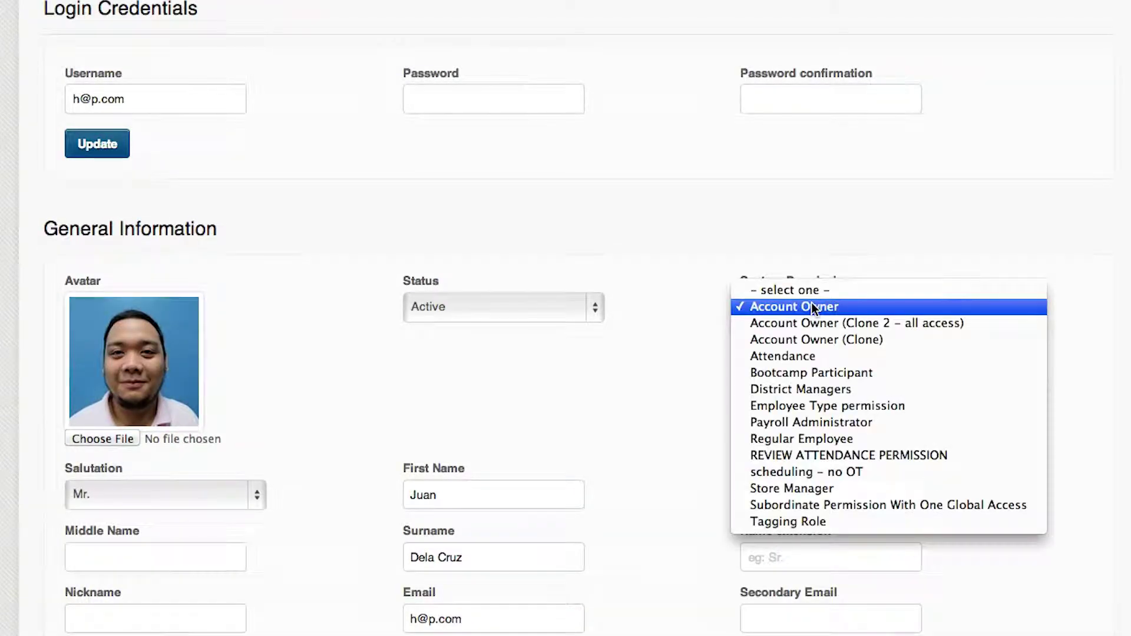
{"action": "left_click", "coordinate": [697, 313]}
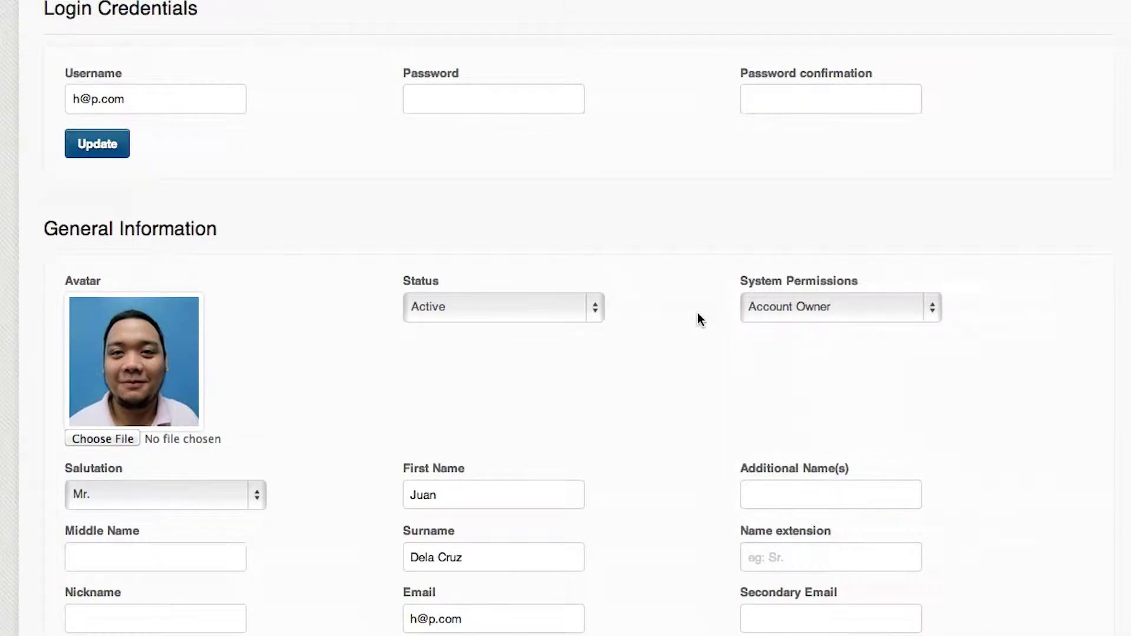
{"action": "scroll", "coordinate": [701, 311], "scroll_direction": "down", "scroll_amount": 1}
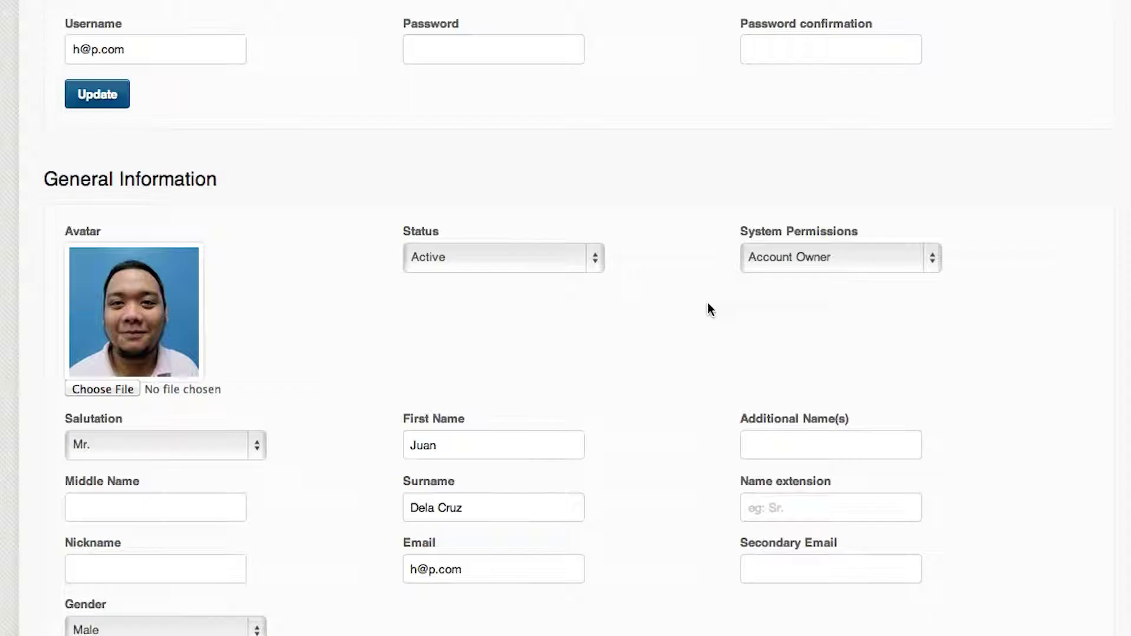
{"action": "scroll", "coordinate": [708, 305], "scroll_direction": "down", "scroll_amount": 15}
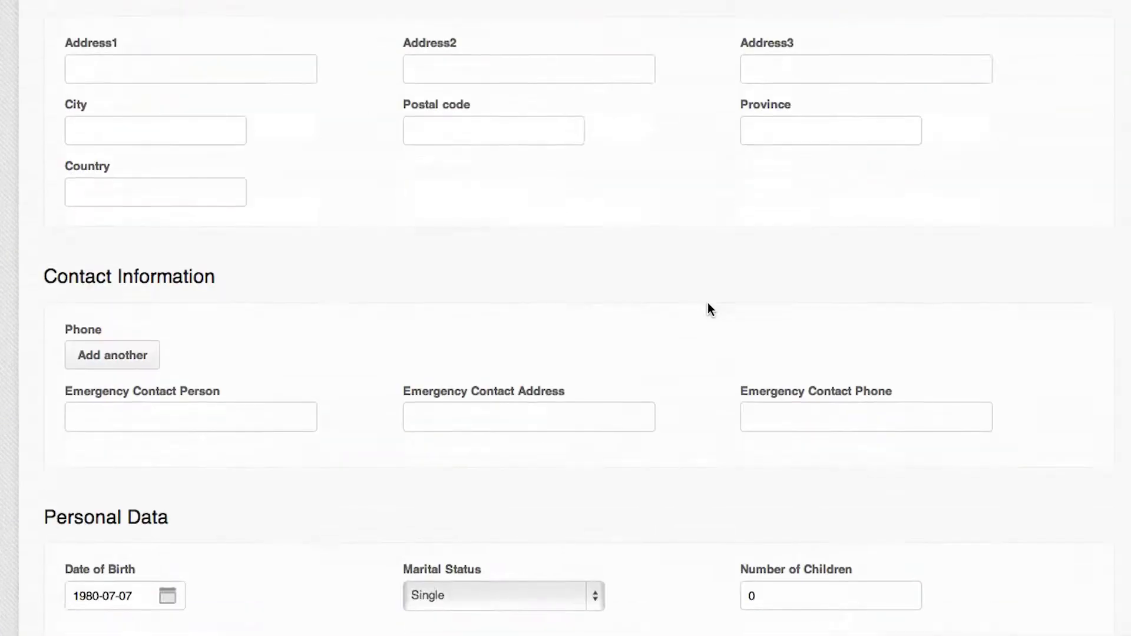
{"action": "scroll", "coordinate": [708, 302], "scroll_direction": "down", "scroll_amount": 4}
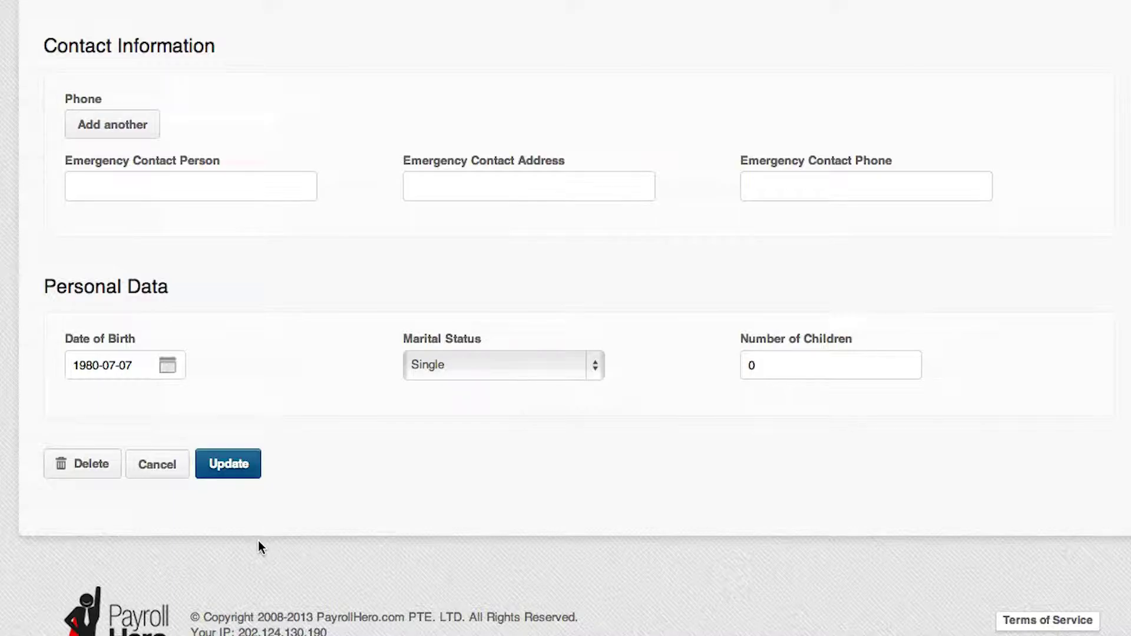
Save the edited details with Update and scroll the profile to its Requirements list.
{"action": "left_click", "coordinate": [247, 471]}
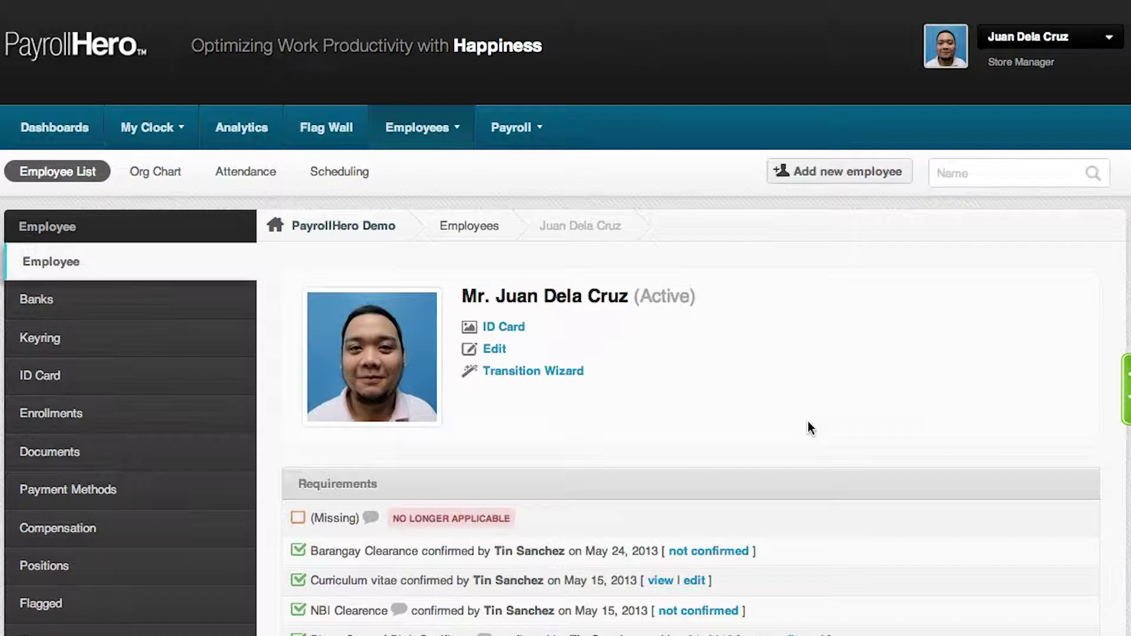
{"action": "scroll", "coordinate": [808, 422], "scroll_direction": "down", "scroll_amount": 3}
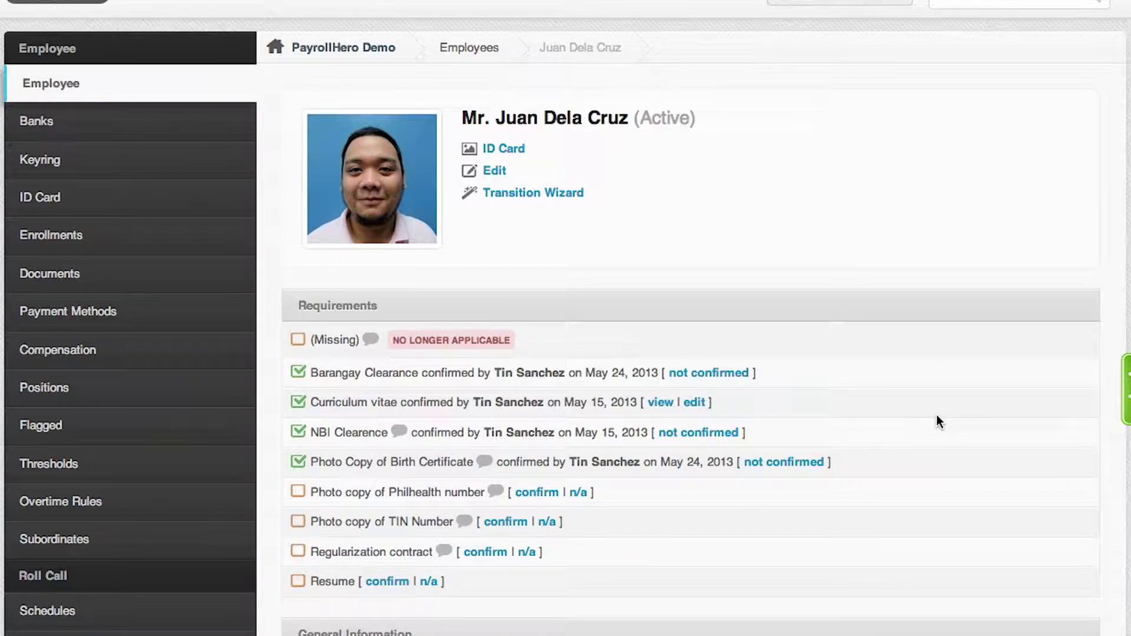
{"action": "scroll", "coordinate": [937, 416], "scroll_direction": "down", "scroll_amount": 1}
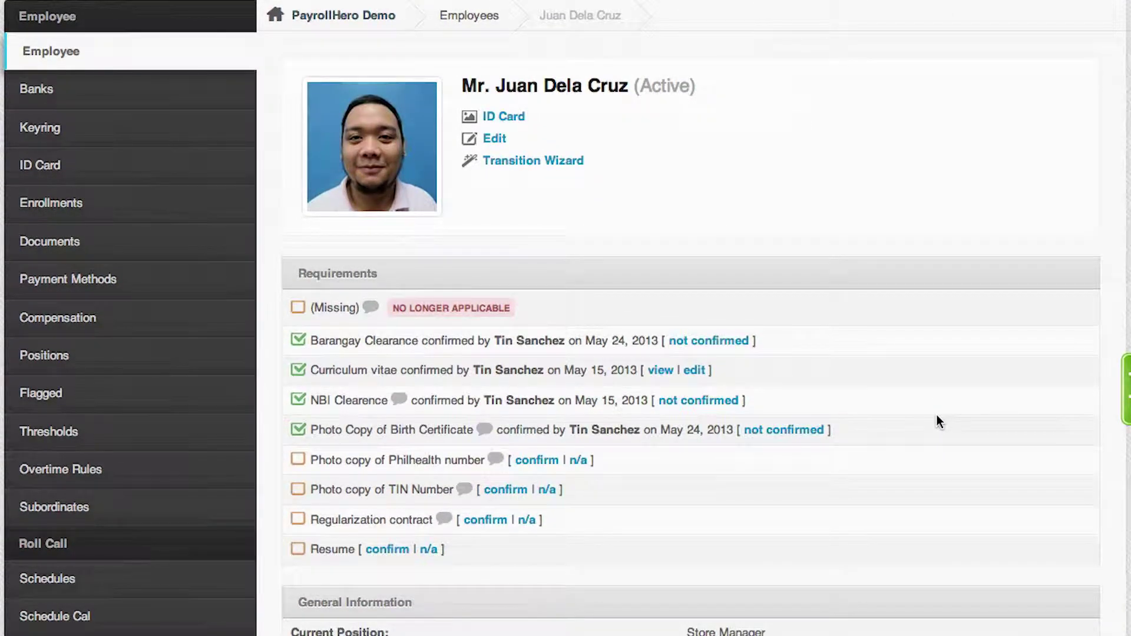
{"action": "scroll", "coordinate": [939, 422], "scroll_direction": "down", "scroll_amount": 1}
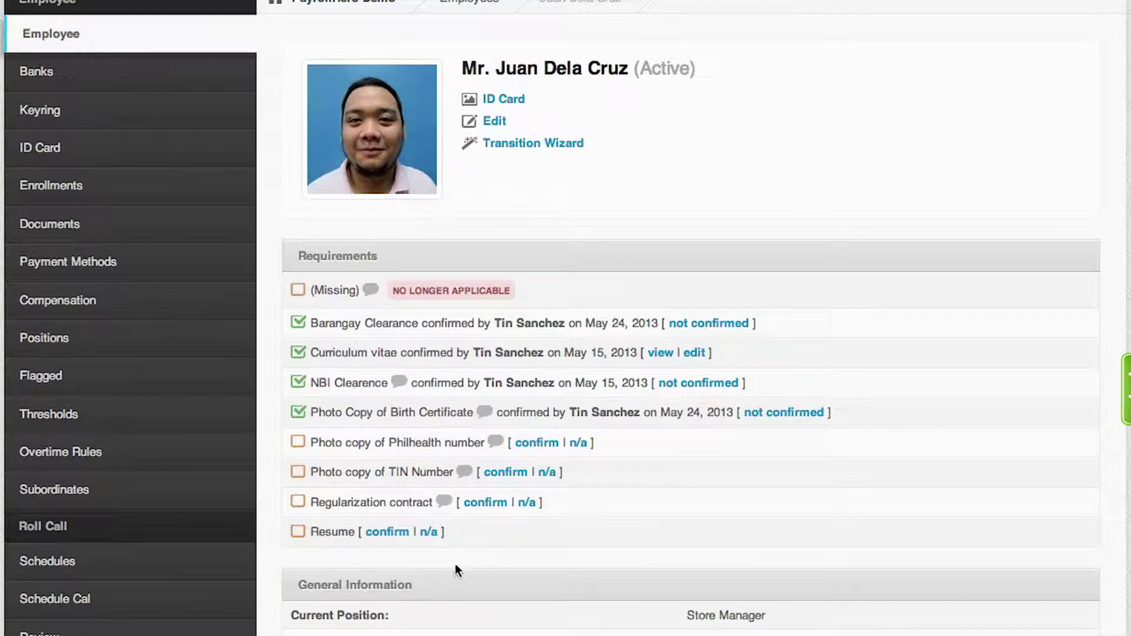
Confirm the Resume requirement by choosing a file and uploading it.
{"action": "left_click", "coordinate": [375, 534]}
{"action": "scroll", "coordinate": [645, 501], "scroll_direction": "down", "scroll_amount": 2}
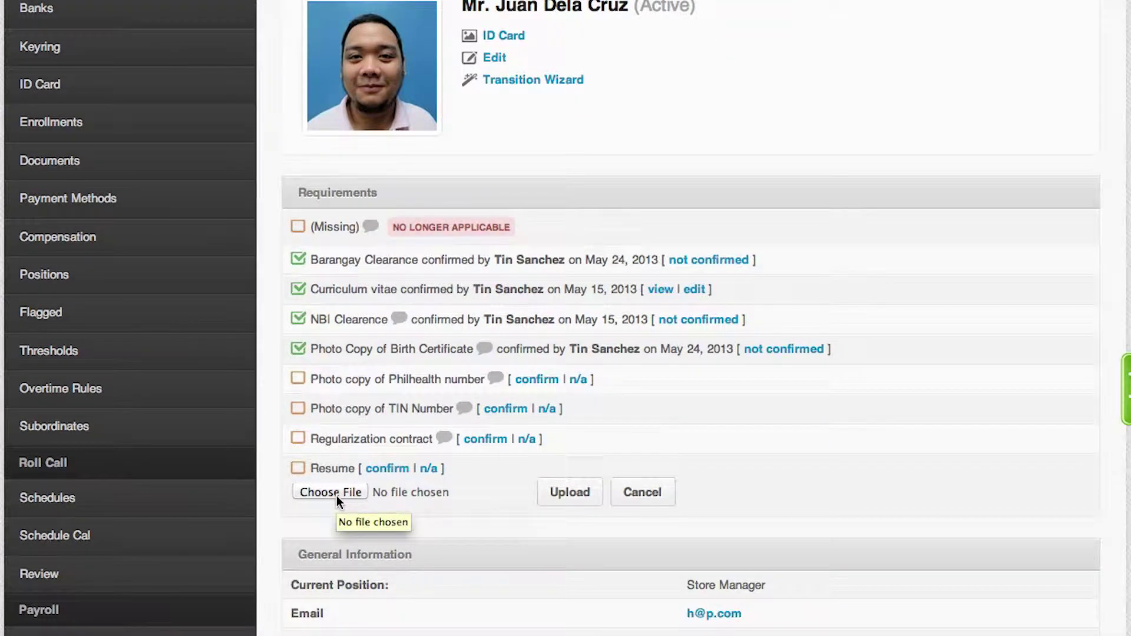
{"action": "left_click", "coordinate": [341, 493]}
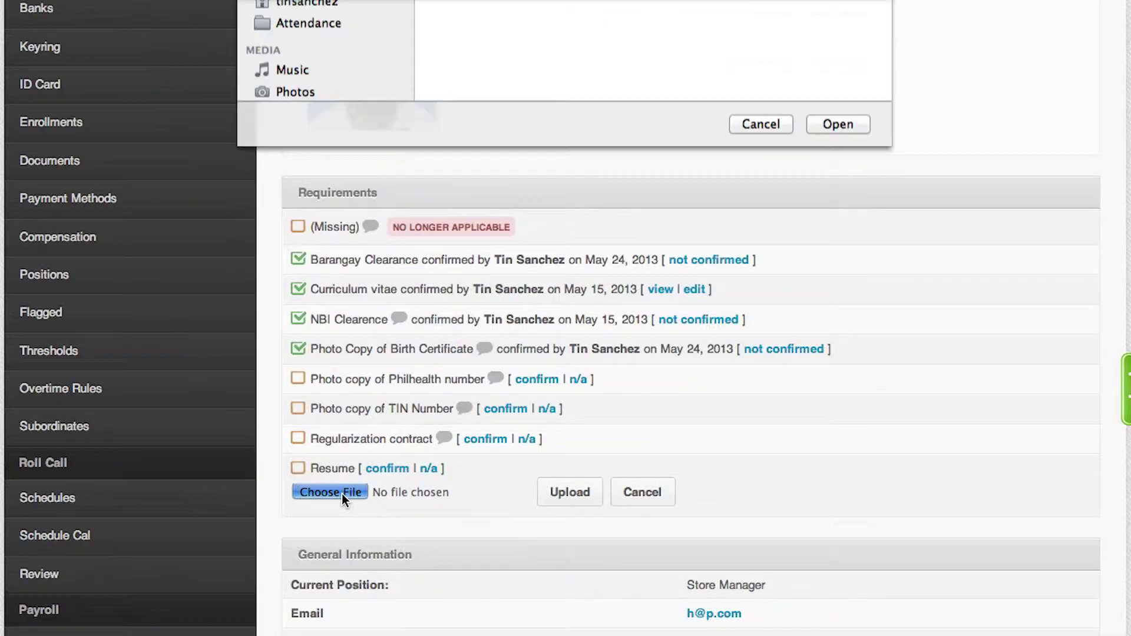
{"action": "left_click", "coordinate": [489, 47]}
{"action": "double_click", "coordinate": [493, 65]}
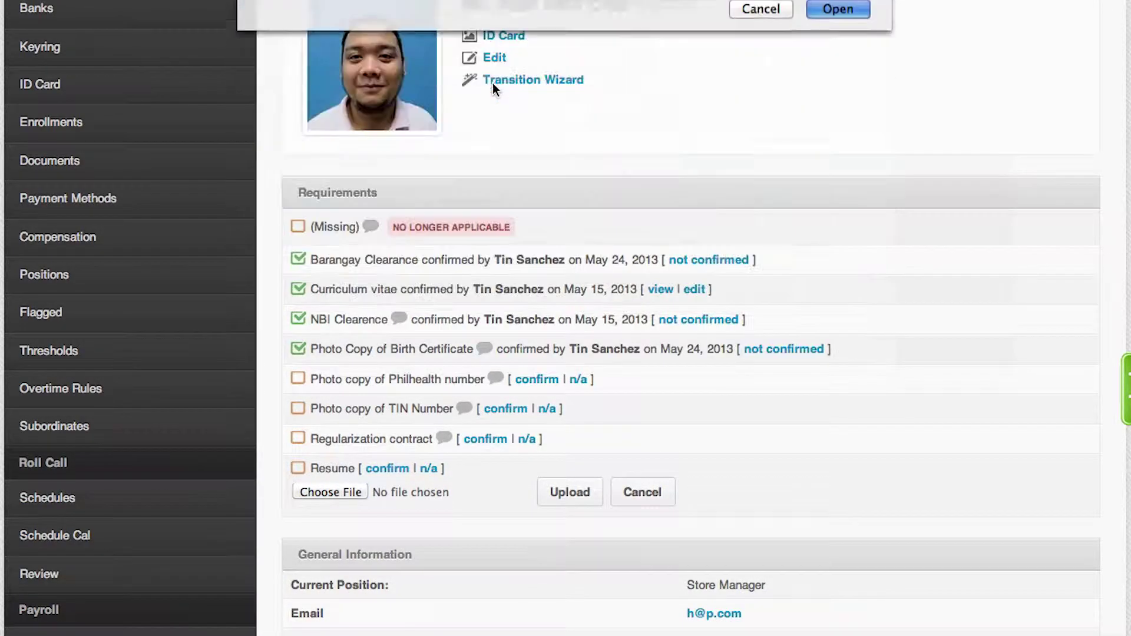
{"action": "left_click", "coordinate": [586, 492]}
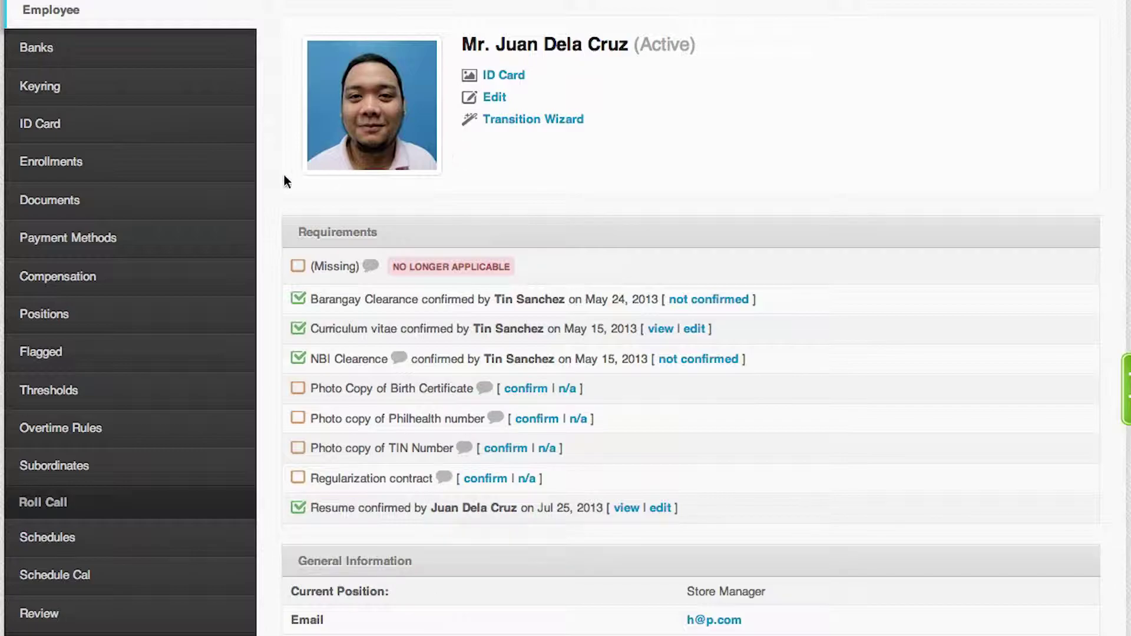
Open Dashboards in a new browser tab.
{"action": "scroll", "coordinate": [284, 174], "scroll_direction": "up", "scroll_amount": 5}
{"action": "right_click", "coordinate": [68, 118]}
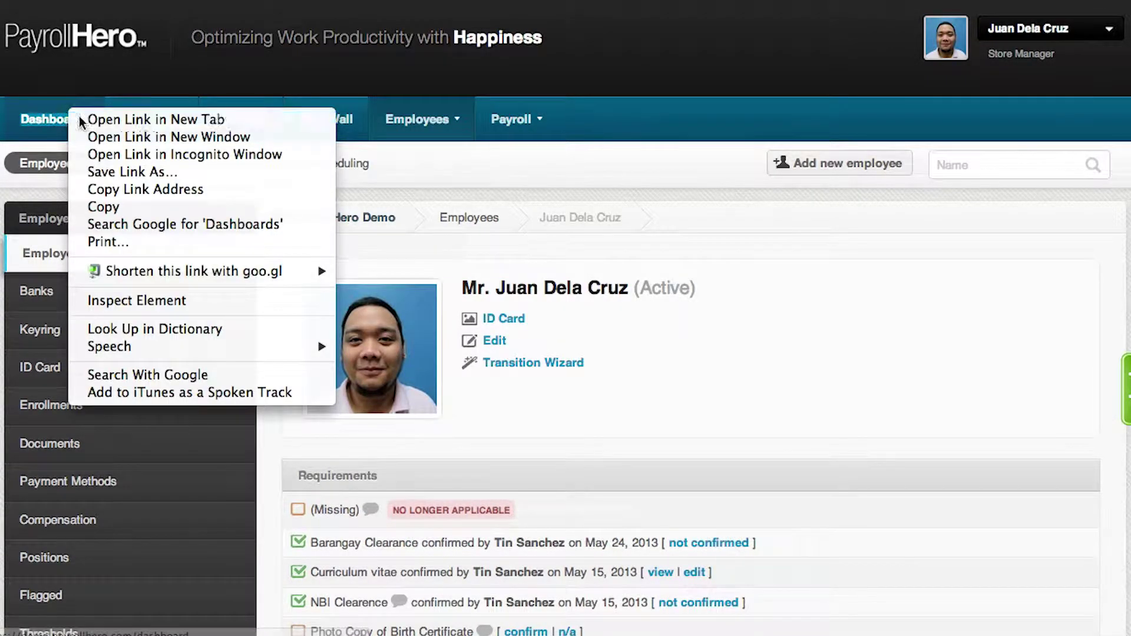
{"action": "left_click", "coordinate": [421, 62]}
{"action": "scroll", "coordinate": [421, 62], "scroll_direction": "down", "scroll_amount": 3}
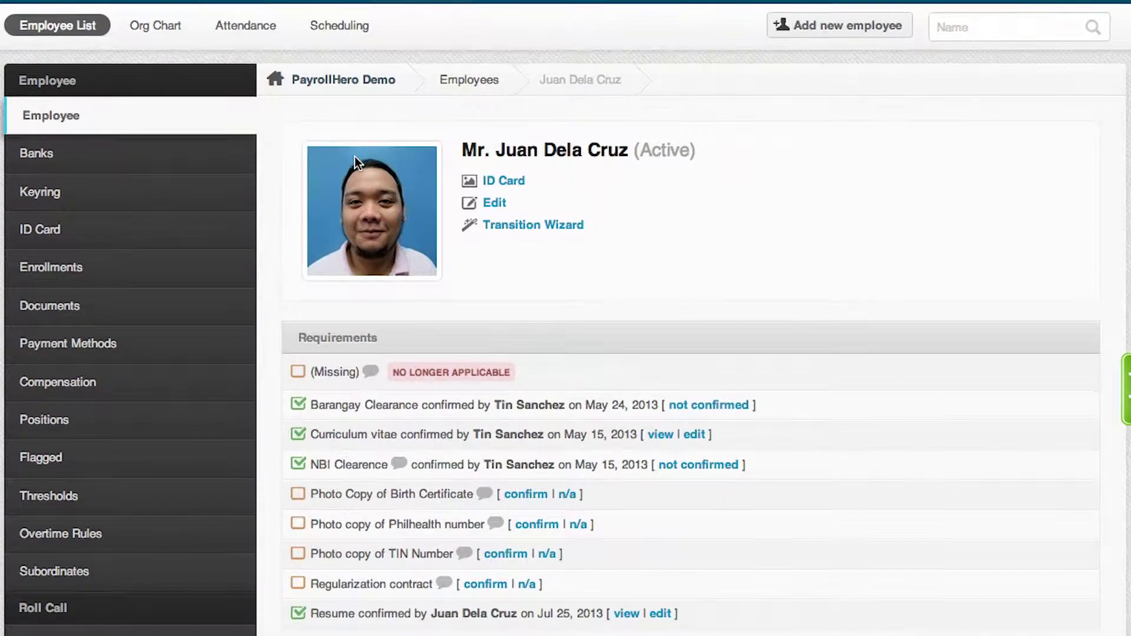
Scroll the dashboard to Your Requirements and open the now-checked Resume item.
{"action": "scroll", "coordinate": [355, 157], "scroll_direction": "down", "scroll_amount": 2}
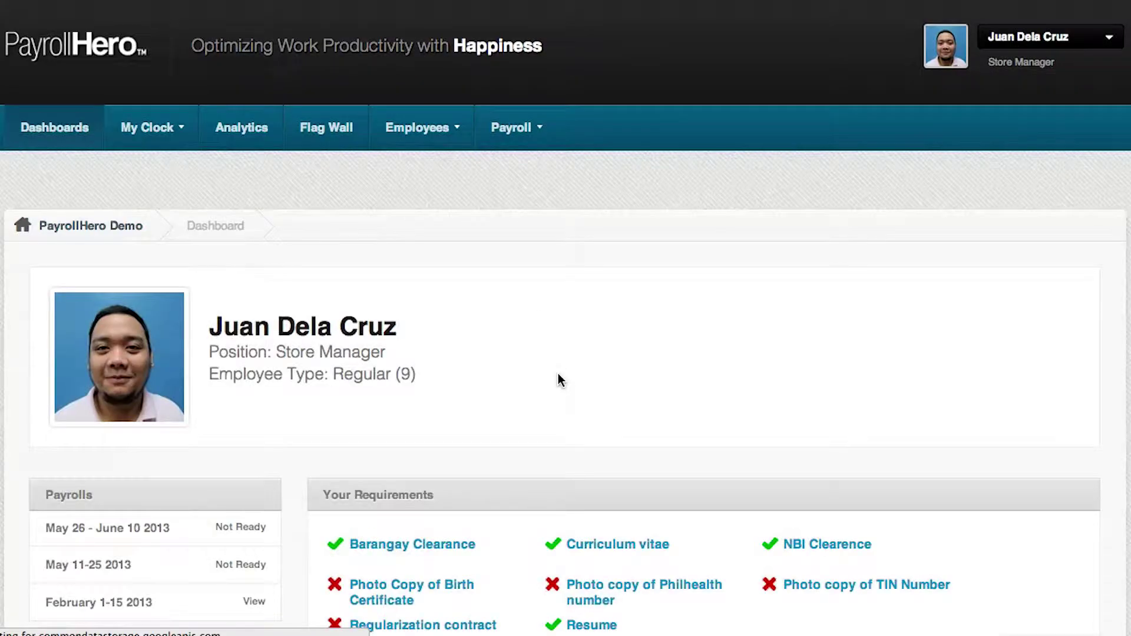
{"action": "scroll", "coordinate": [558, 378], "scroll_direction": "down", "scroll_amount": 4}
{"action": "left_click", "coordinate": [582, 407]}
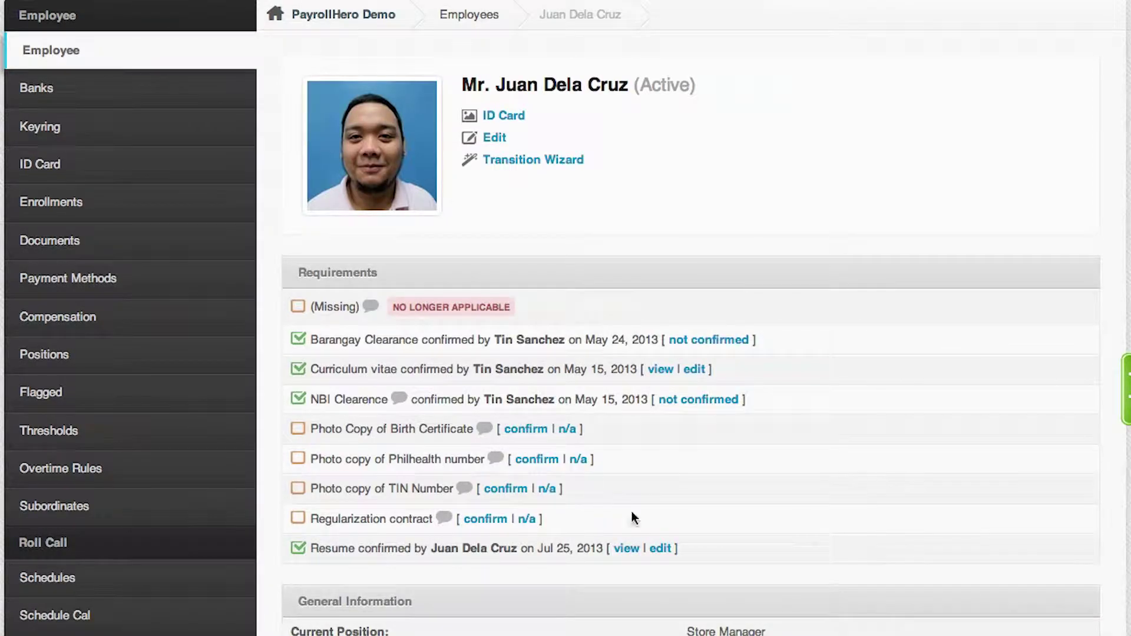
Mark the Resume requirement as not confirmed and check its status on the dashboard.
{"action": "left_click", "coordinate": [660, 548]}
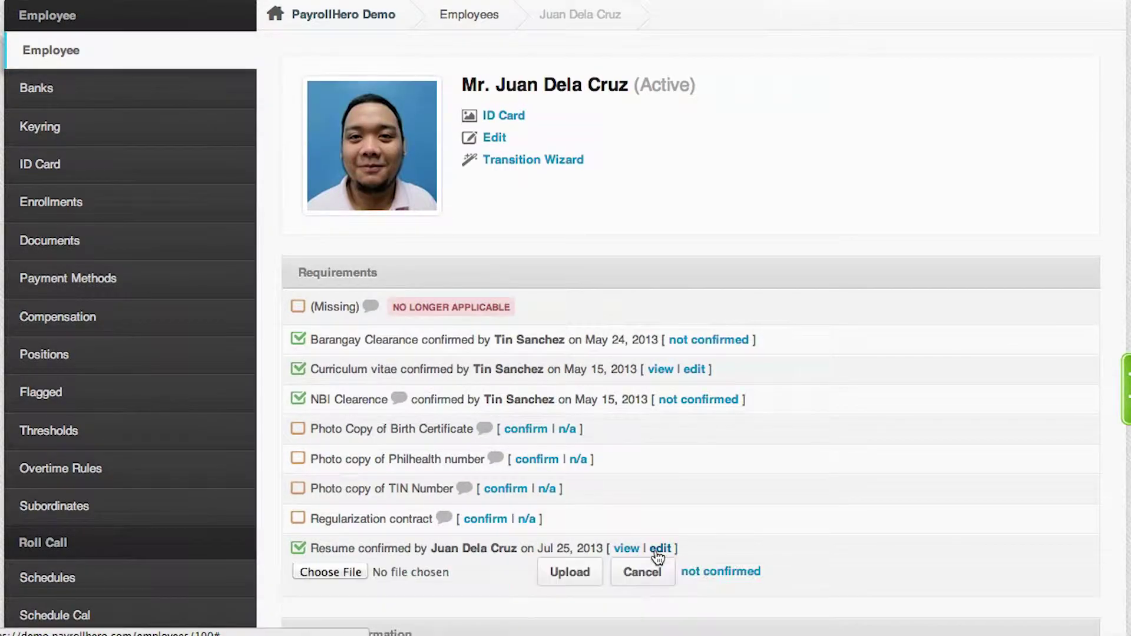
{"action": "left_click", "coordinate": [718, 576]}
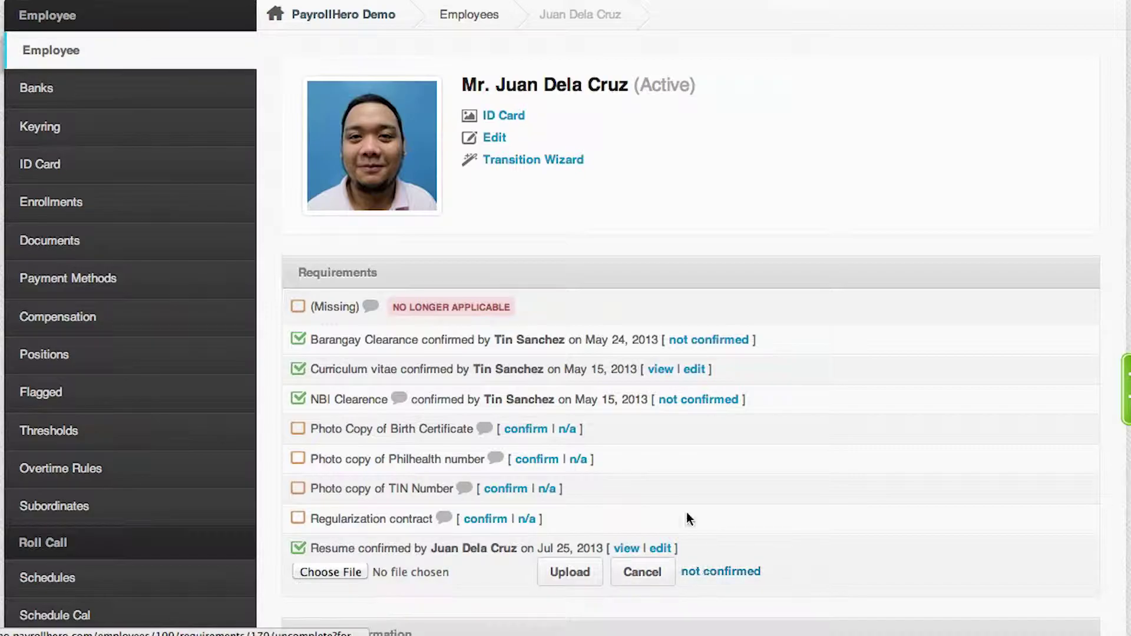
{"action": "key", "text": "alt+Left"}
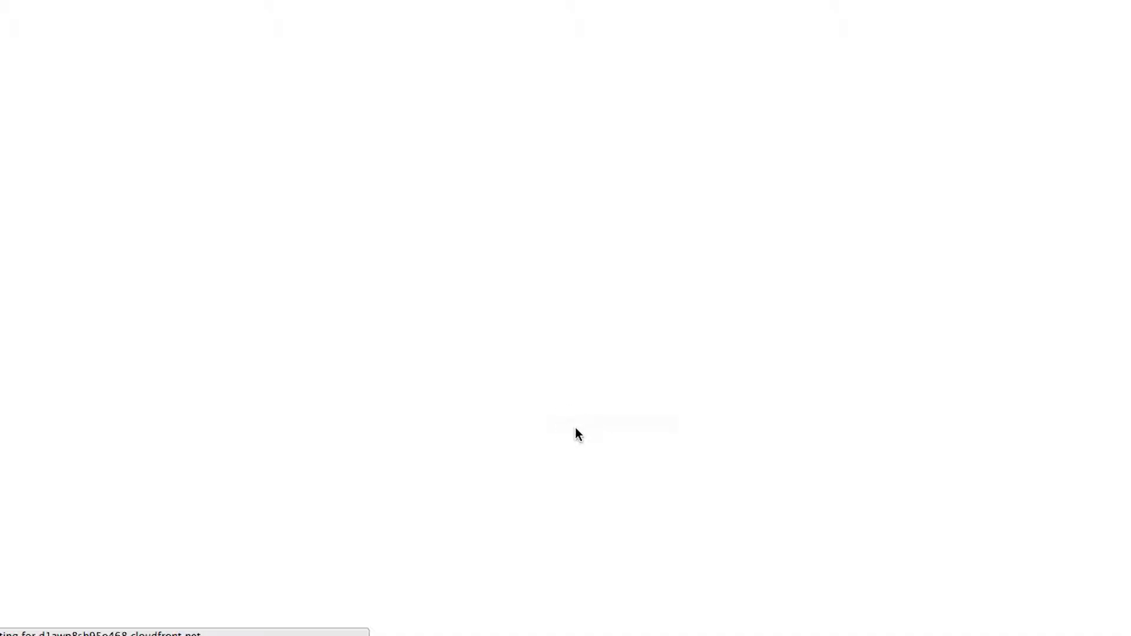
{"action": "scroll", "coordinate": [551, 549], "scroll_direction": "down", "scroll_amount": 2}
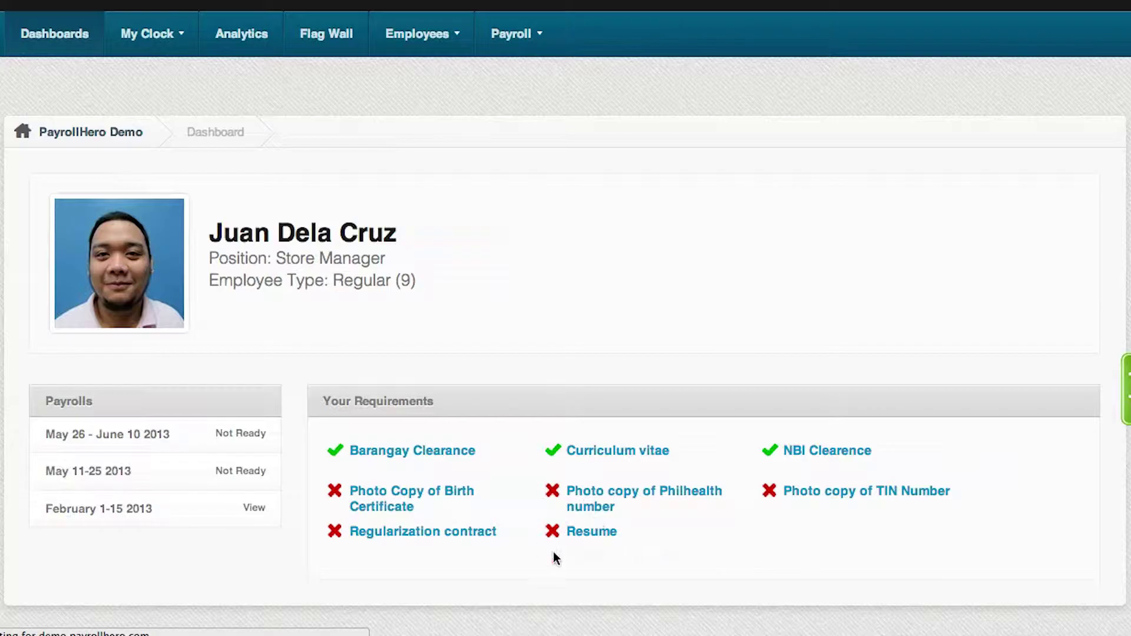
Return to the profile and cancel the Curriculum vitae edit row, leaving it confirmed.
{"action": "key", "text": "alt+Right"}
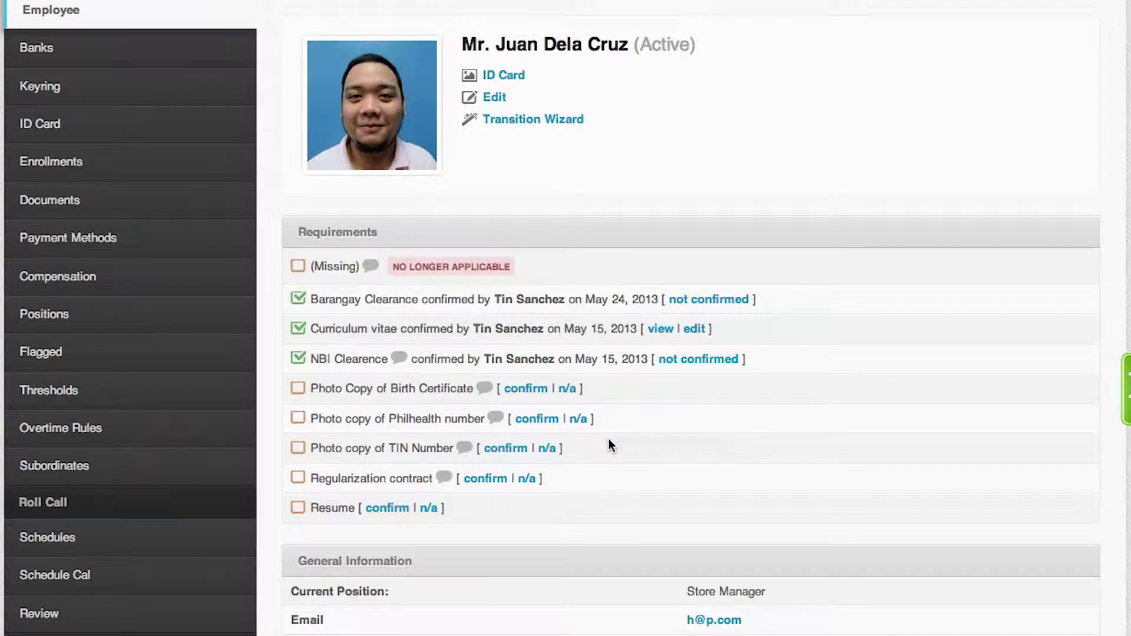
{"action": "left_click", "coordinate": [694, 330]}
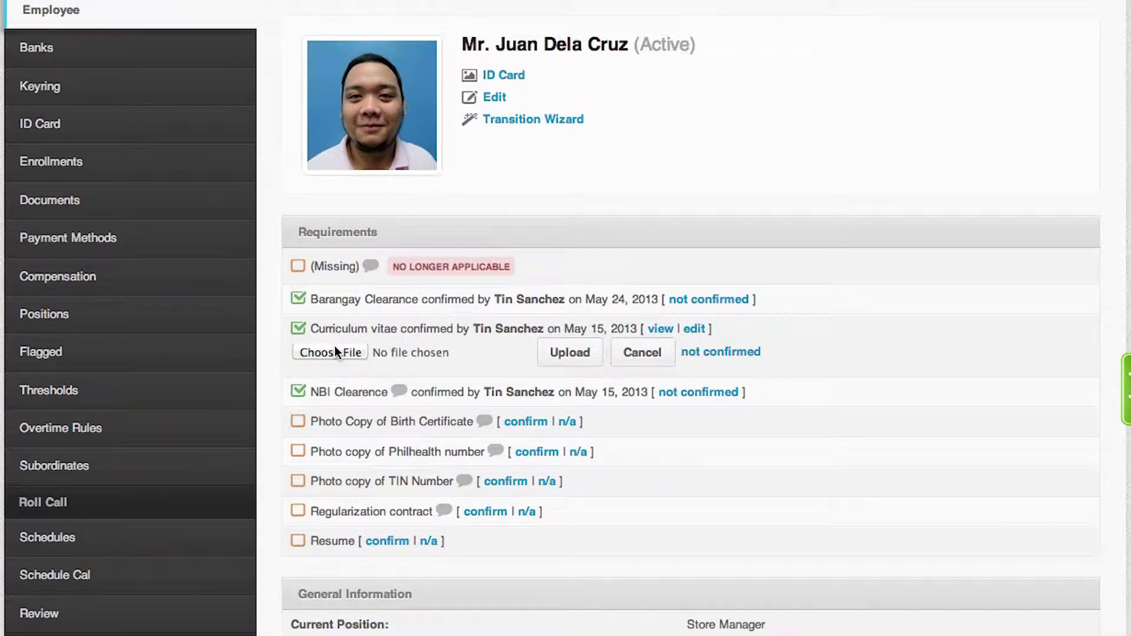
{"action": "left_click", "coordinate": [669, 364]}
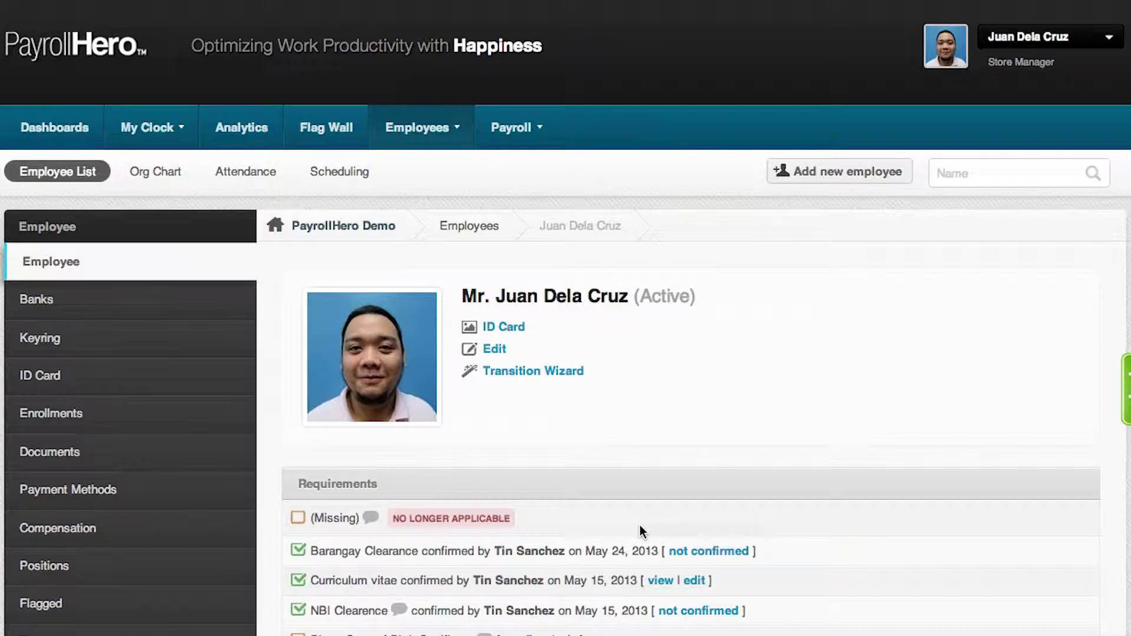
Create a new keyring item named 'Company Car' on the employee's Keyrings list.
{"action": "left_click", "coordinate": [229, 352]}
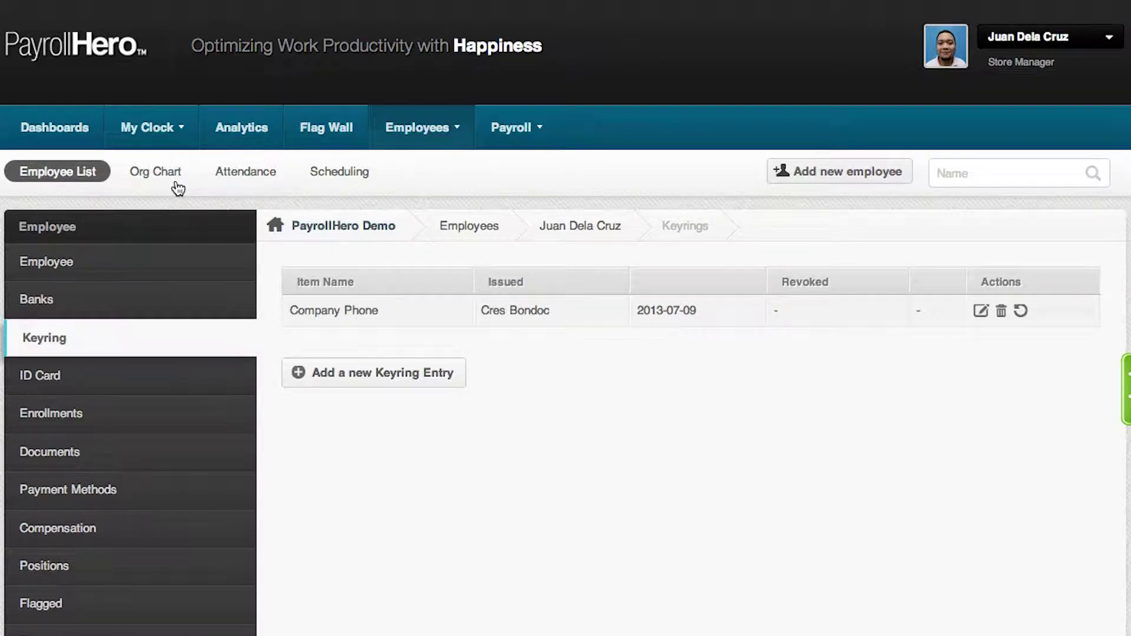
{"action": "left_click", "coordinate": [330, 378]}
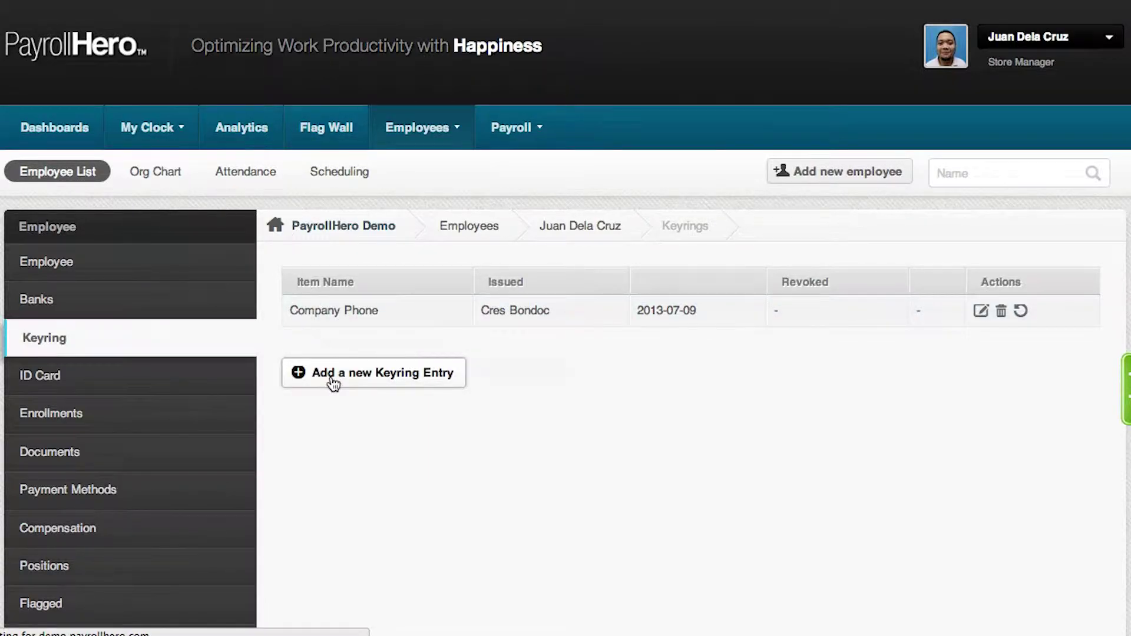
{"action": "left_click", "coordinate": [419, 353]}
{"action": "type", "text": "Comp"}
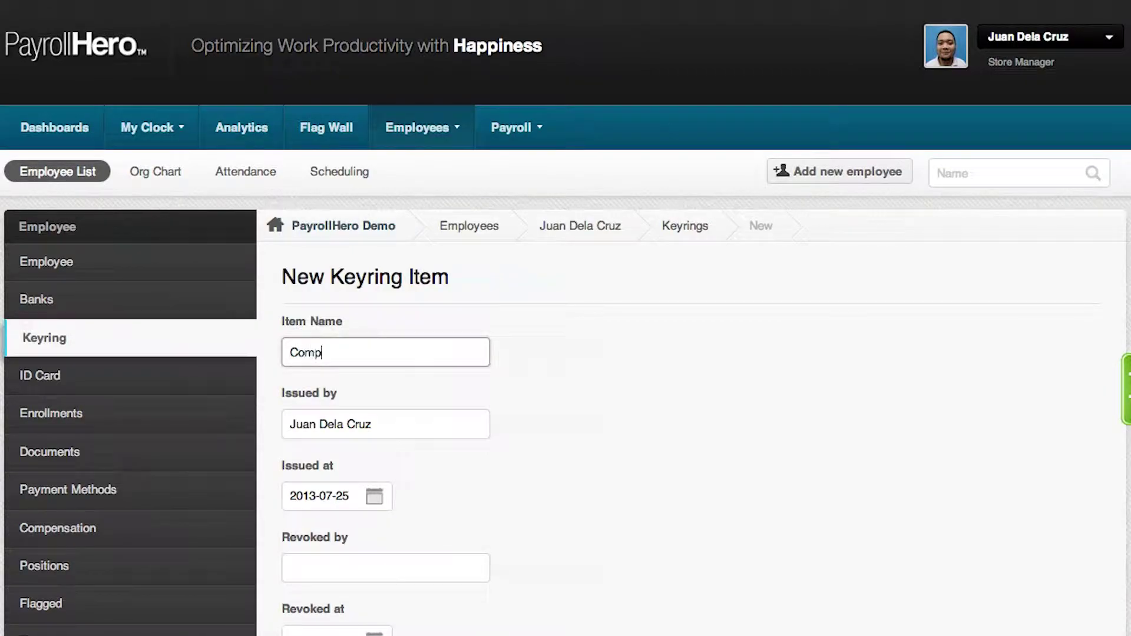
{"action": "type", "text": "any Car"}
{"action": "scroll", "coordinate": [582, 461], "scroll_direction": "down", "scroll_amount": 5}
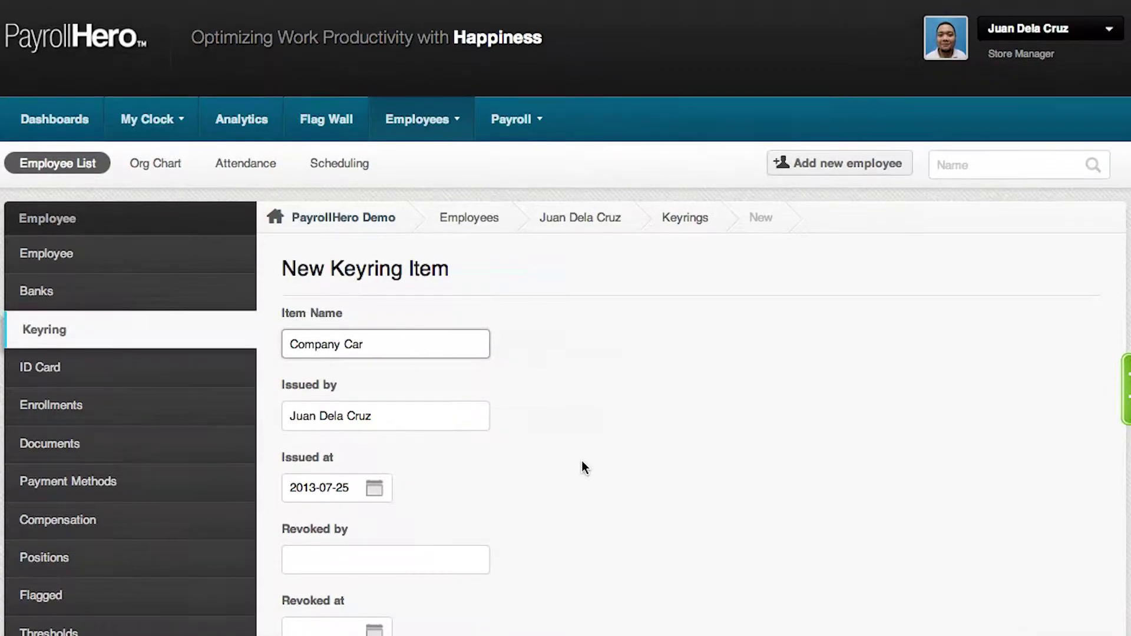
{"action": "left_click", "coordinate": [311, 526]}
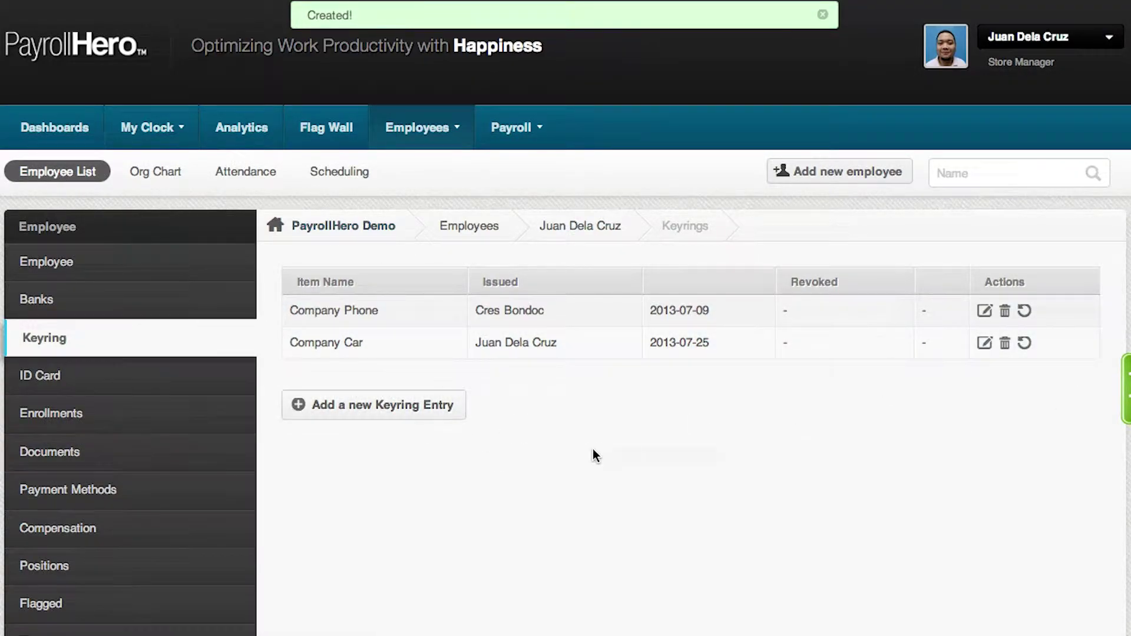
Revoke the Company Car keyring item, then delete it, confirming each prompt with OK.
{"action": "left_click", "coordinate": [1025, 344]}
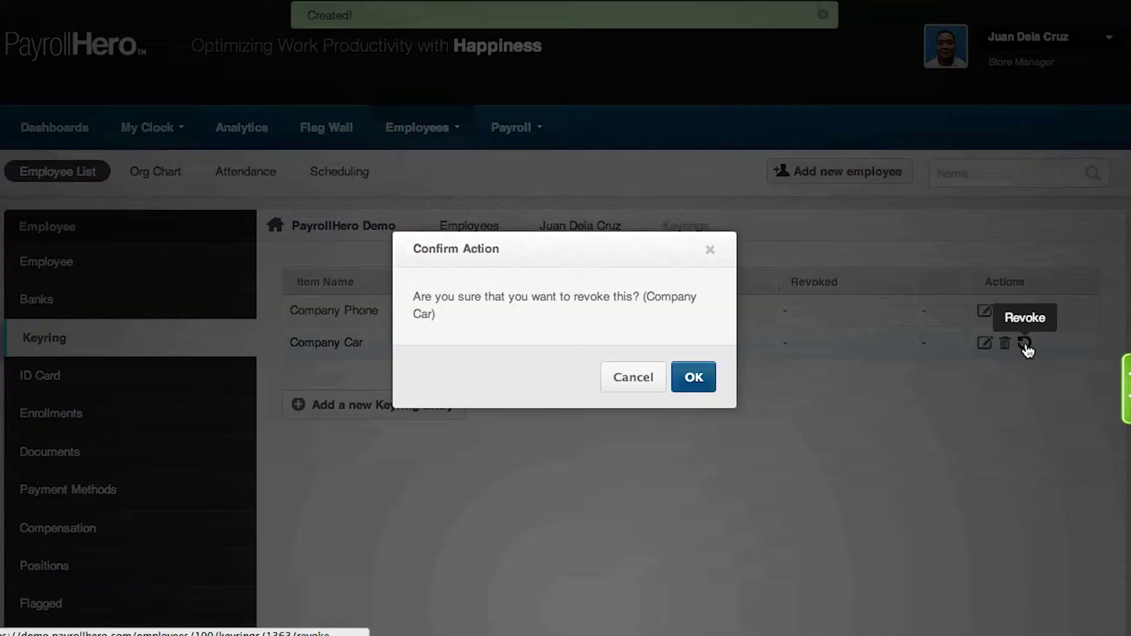
{"action": "left_click", "coordinate": [688, 370]}
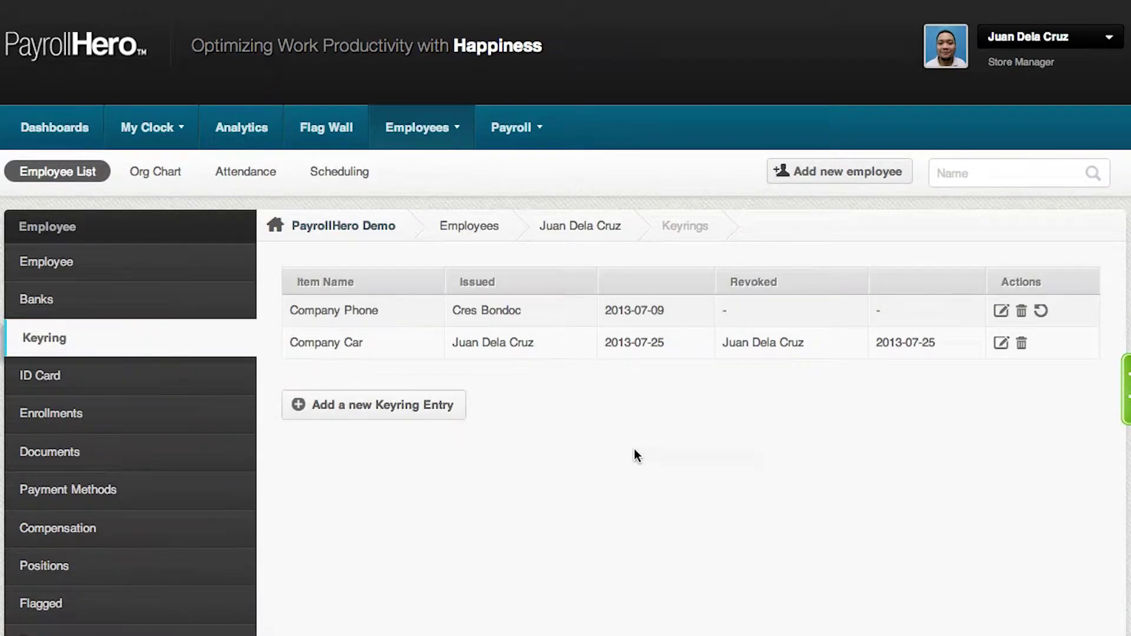
{"action": "left_click", "coordinate": [1022, 344]}
{"action": "left_click", "coordinate": [697, 371]}
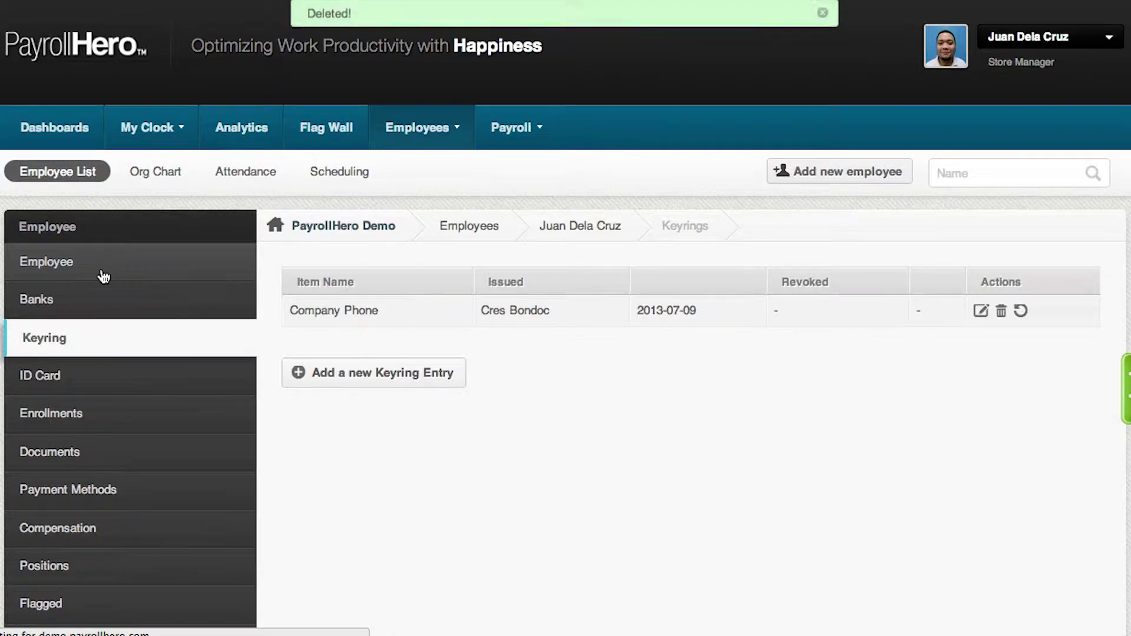
Open the Add a new Keyring Entry form and scroll through it.
{"action": "left_click", "coordinate": [373, 372]}
{"action": "scroll", "coordinate": [684, 316], "scroll_direction": "down", "scroll_amount": 3}
{"action": "scroll", "coordinate": [685, 316], "scroll_direction": "down", "scroll_amount": 3}
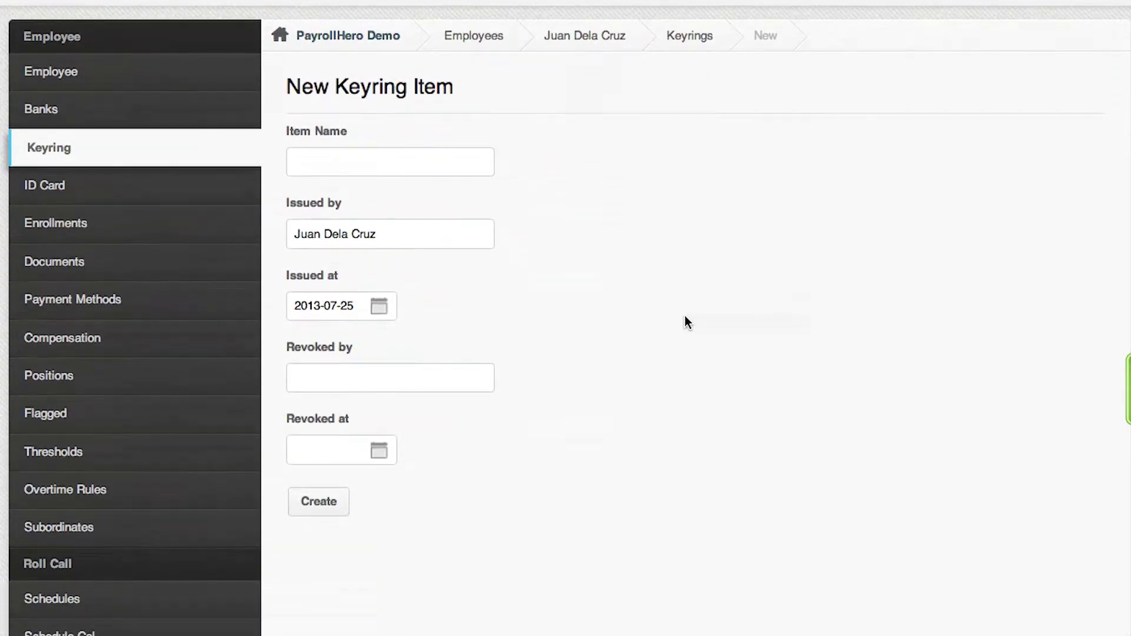
{"action": "scroll", "coordinate": [685, 316], "scroll_direction": "up", "scroll_amount": 3}
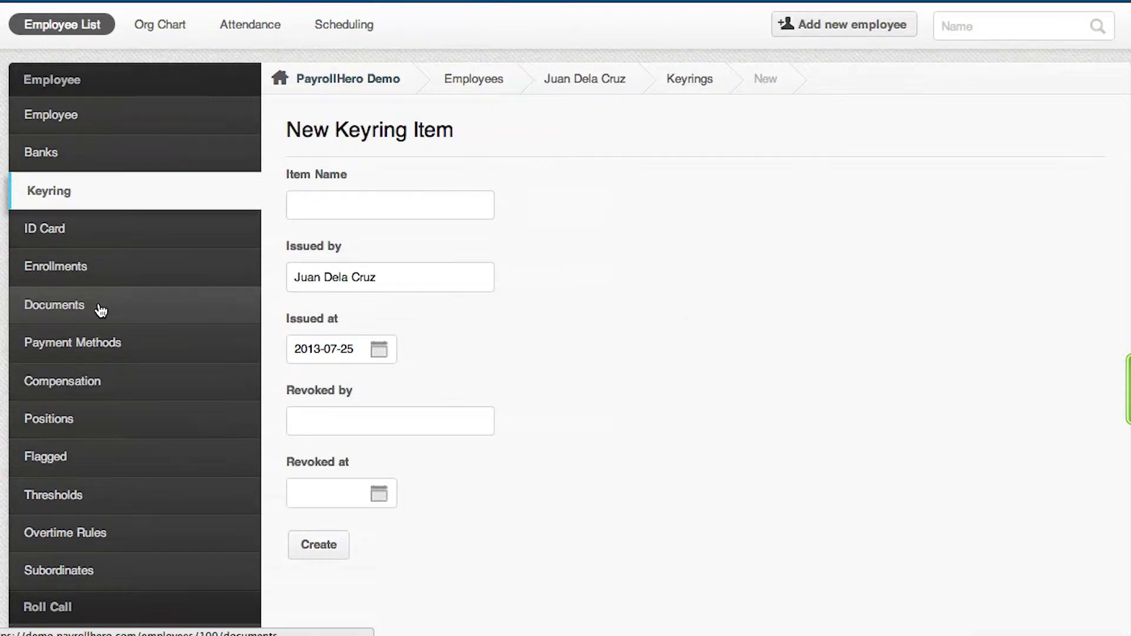
Go to the employee's Documents page and scroll to the certificates and forms table.
{"action": "left_click", "coordinate": [100, 310]}
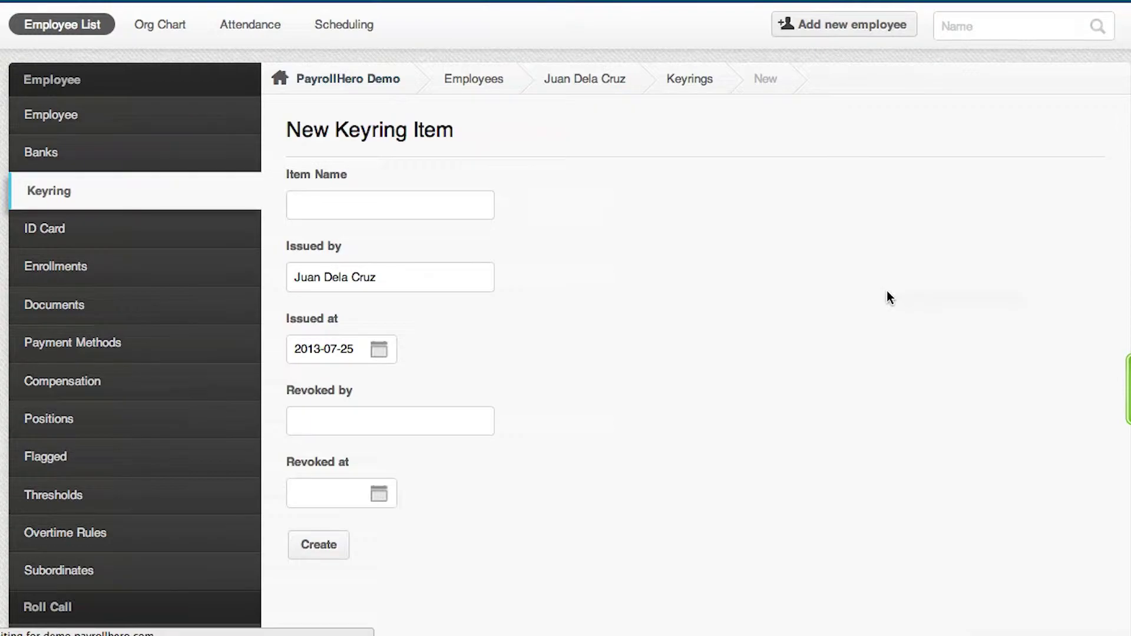
{"action": "scroll", "coordinate": [886, 293], "scroll_direction": "down", "scroll_amount": 1}
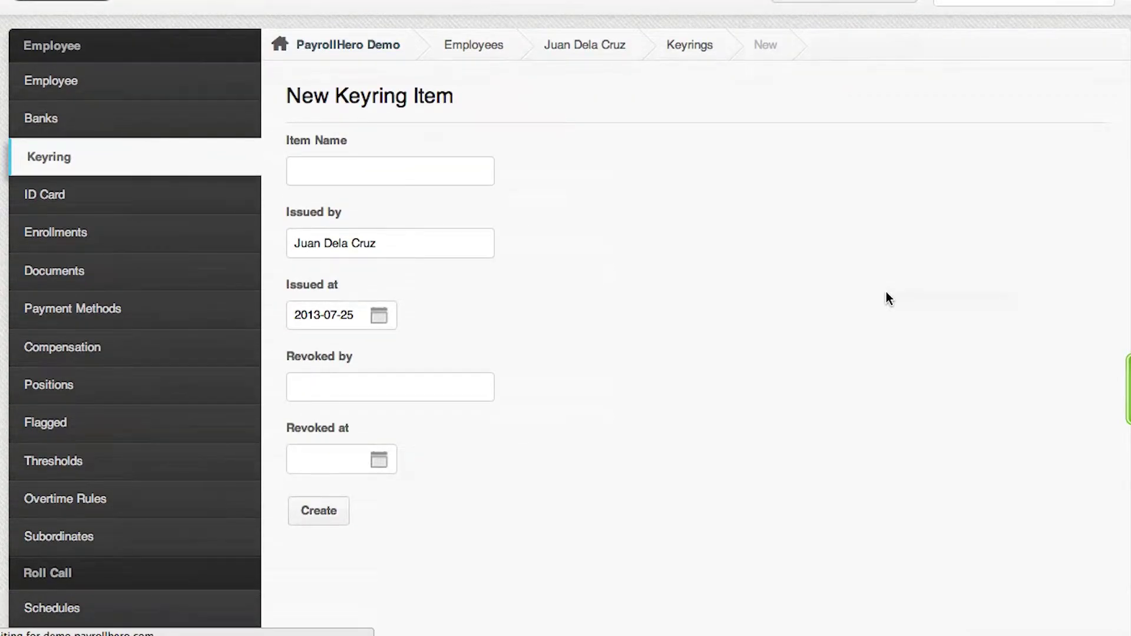
{"action": "scroll", "coordinate": [886, 292], "scroll_direction": "down", "scroll_amount": 5}
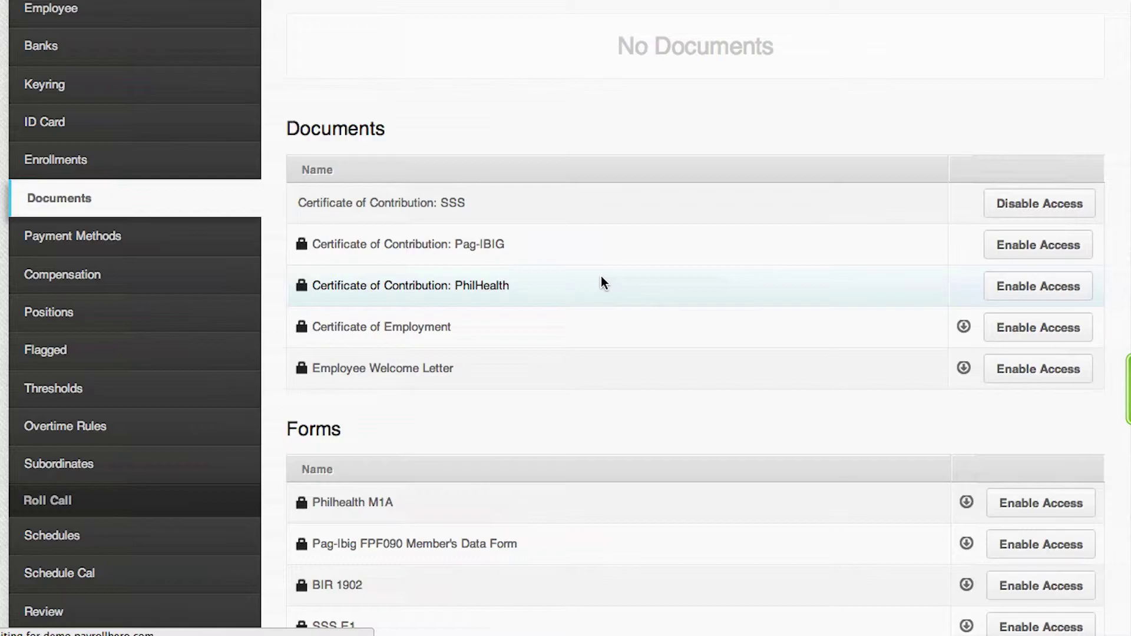
Scroll through the Documents and Forms tables to find the Certificate of Employment.
{"action": "scroll", "coordinate": [601, 277], "scroll_direction": "down", "scroll_amount": 3}
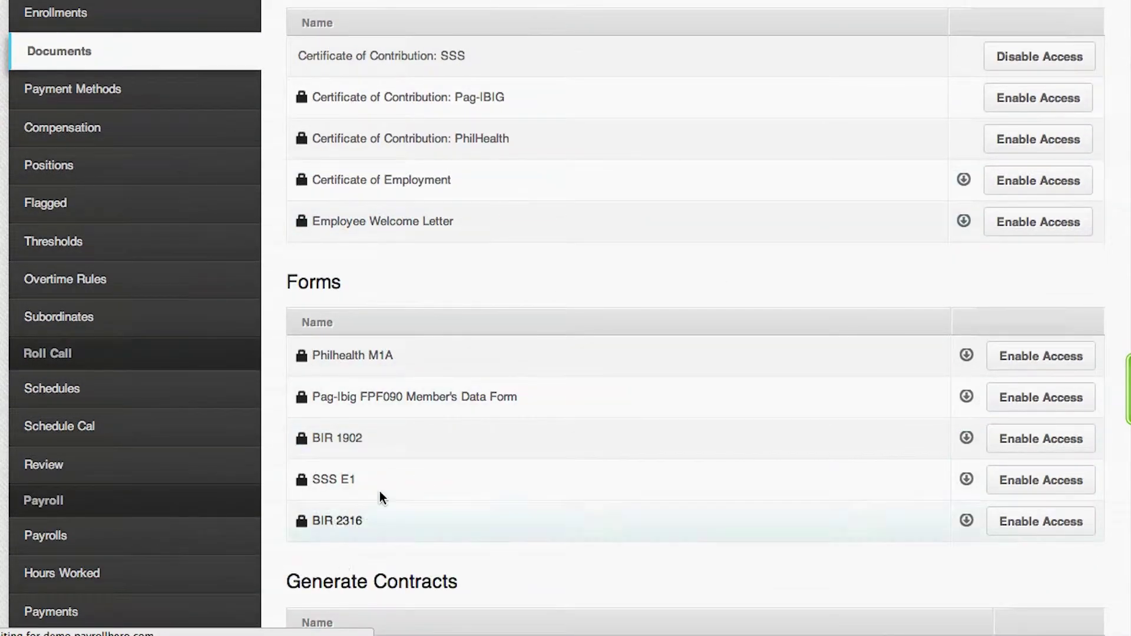
{"action": "scroll", "coordinate": [527, 408], "scroll_direction": "down", "scroll_amount": 2}
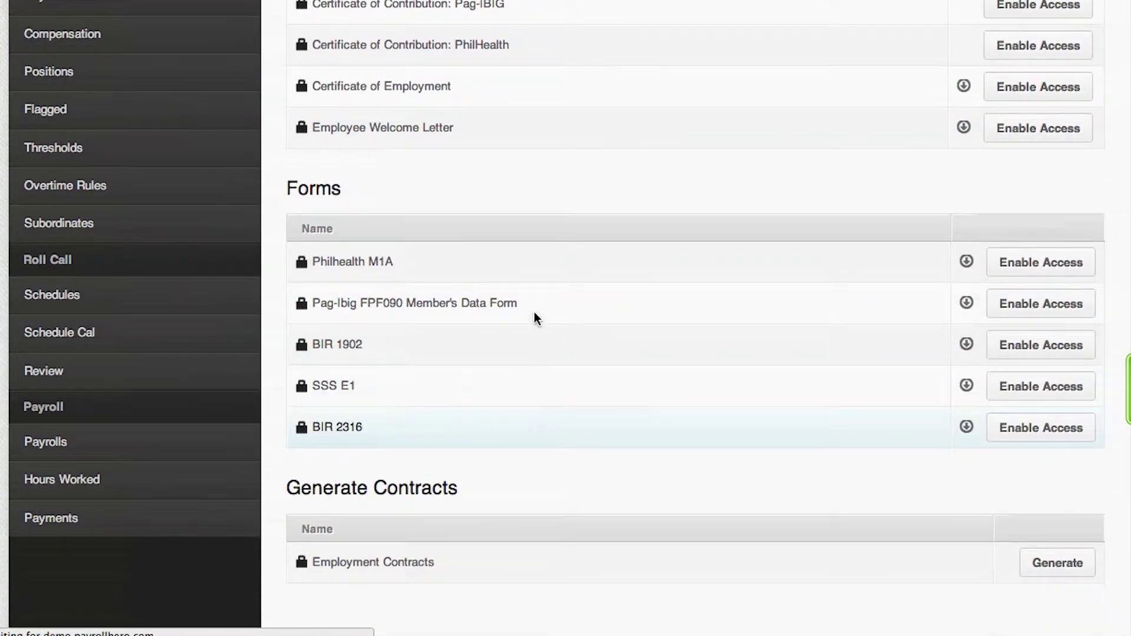
{"action": "scroll", "coordinate": [571, 285], "scroll_direction": "up", "scroll_amount": 4}
{"action": "scroll", "coordinate": [831, 280], "scroll_direction": "down", "scroll_amount": 1}
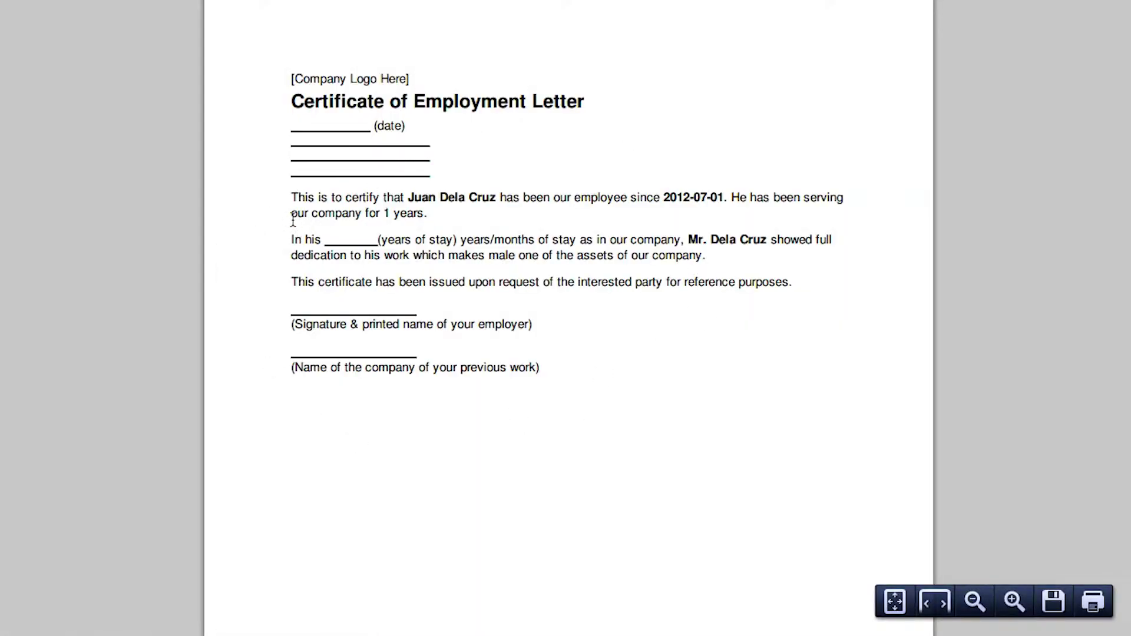
Highlight the employment letter's three body paragraphs, clear the selection, and scroll down.
{"action": "left_click_drag", "start_coordinate": [292, 203], "coordinate": [641, 271]}
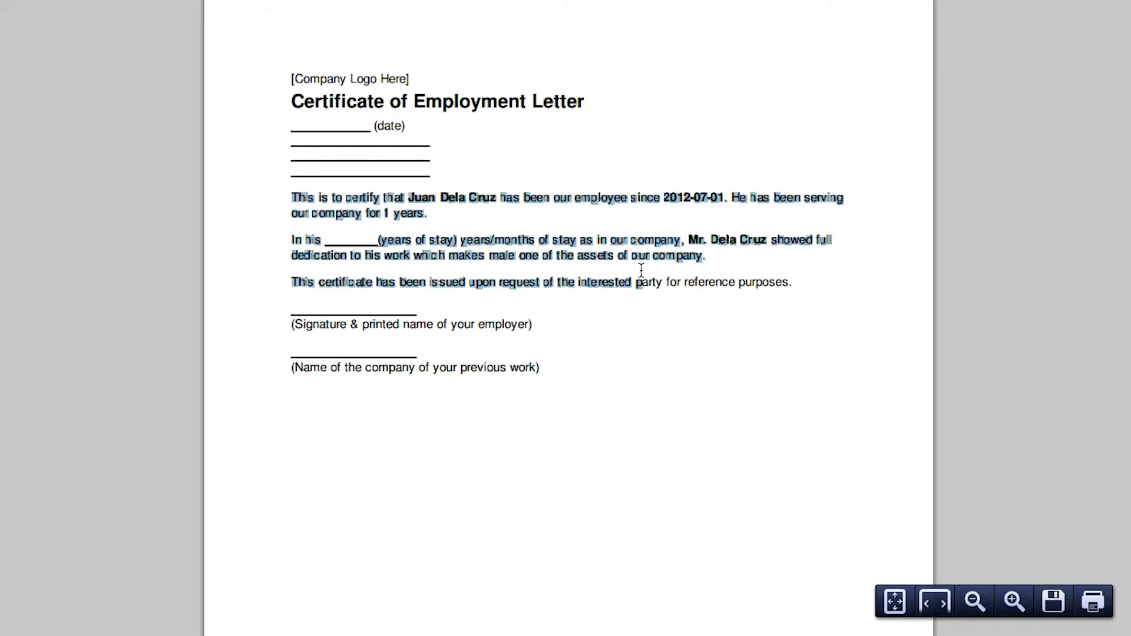
{"action": "left_click", "coordinate": [659, 126]}
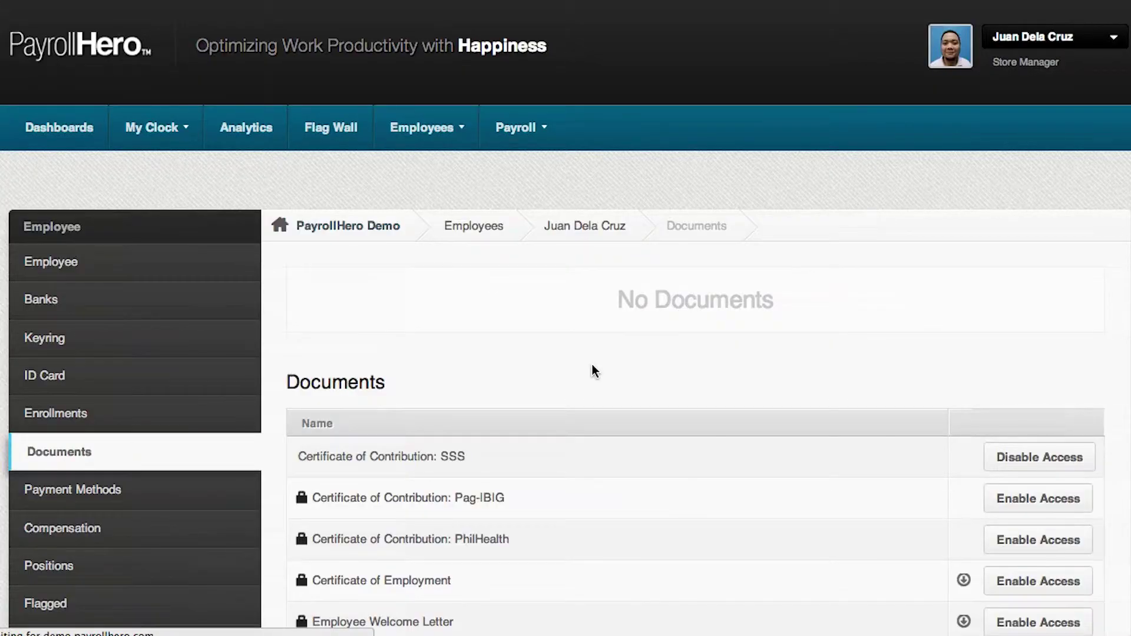
{"action": "scroll", "coordinate": [592, 370], "scroll_direction": "down", "scroll_amount": 5}
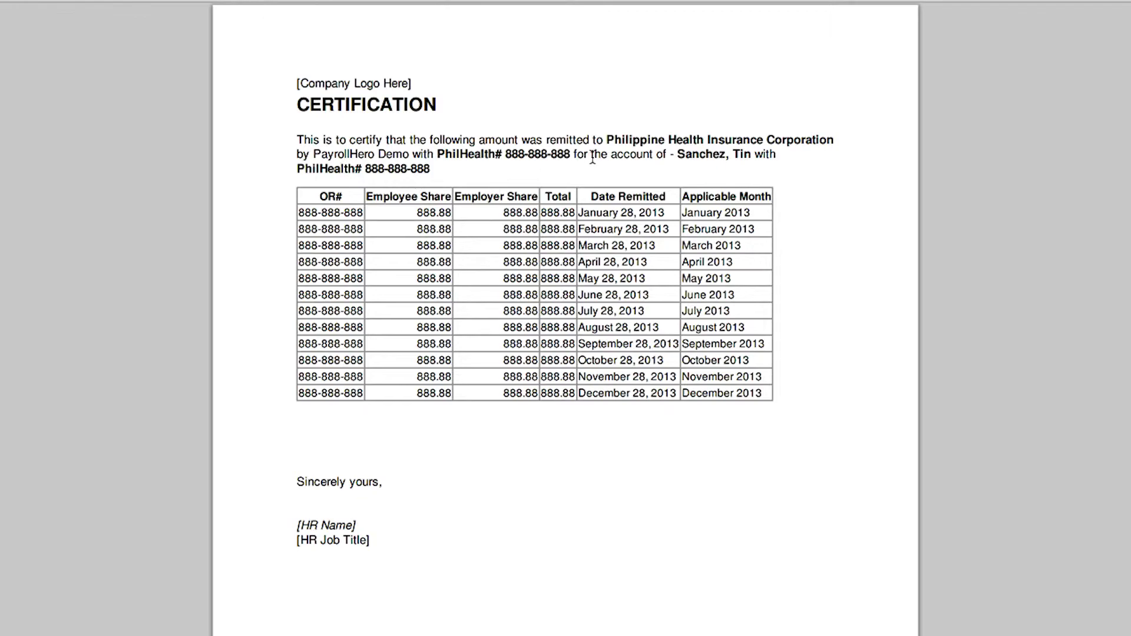
Highlight then clear the PhilHealth certification's opening line, and scroll through the SSS E-1 form.
{"action": "mouse_move", "coordinate": [601, 140]}
{"action": "left_mouse_down"}
{"action": "mouse_move", "coordinate": [824, 137]}
{"action": "mouse_move", "coordinate": [836, 151]}
{"action": "left_mouse_up"}
{"action": "left_click", "coordinate": [827, 161]}
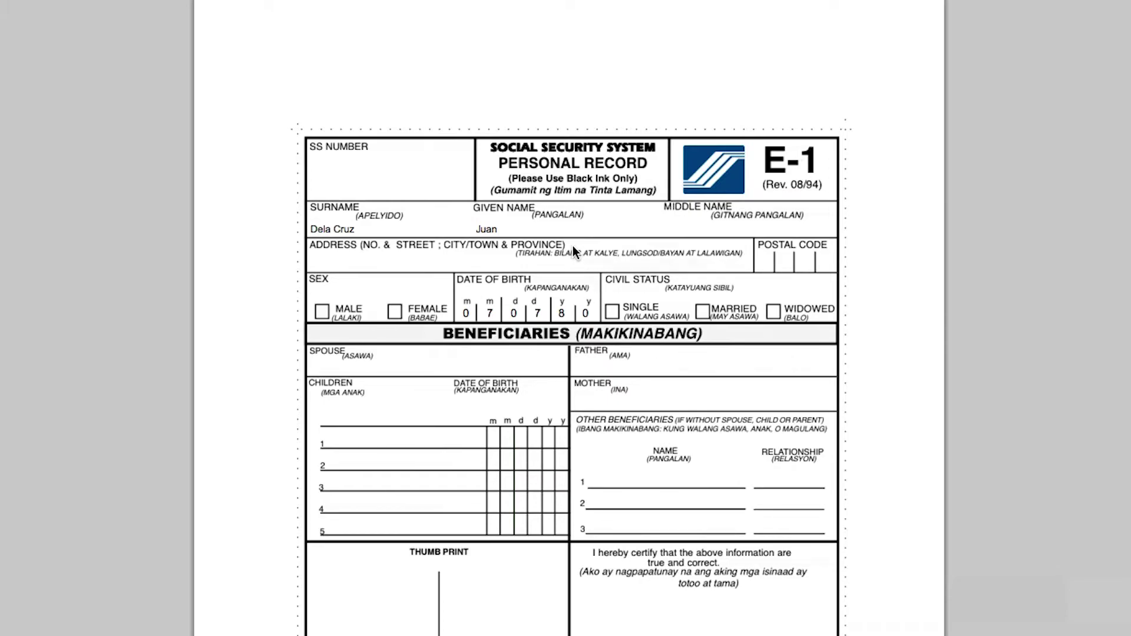
{"action": "scroll", "coordinate": [573, 246], "scroll_direction": "down", "scroll_amount": 3}
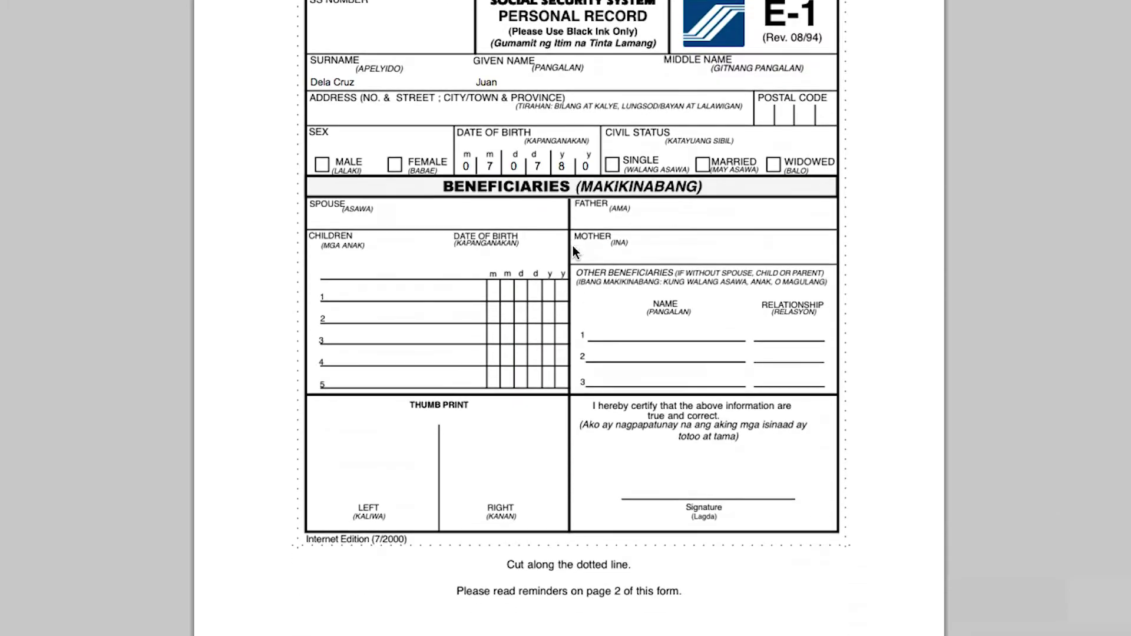
{"action": "scroll", "coordinate": [573, 246], "scroll_direction": "up", "scroll_amount": 2}
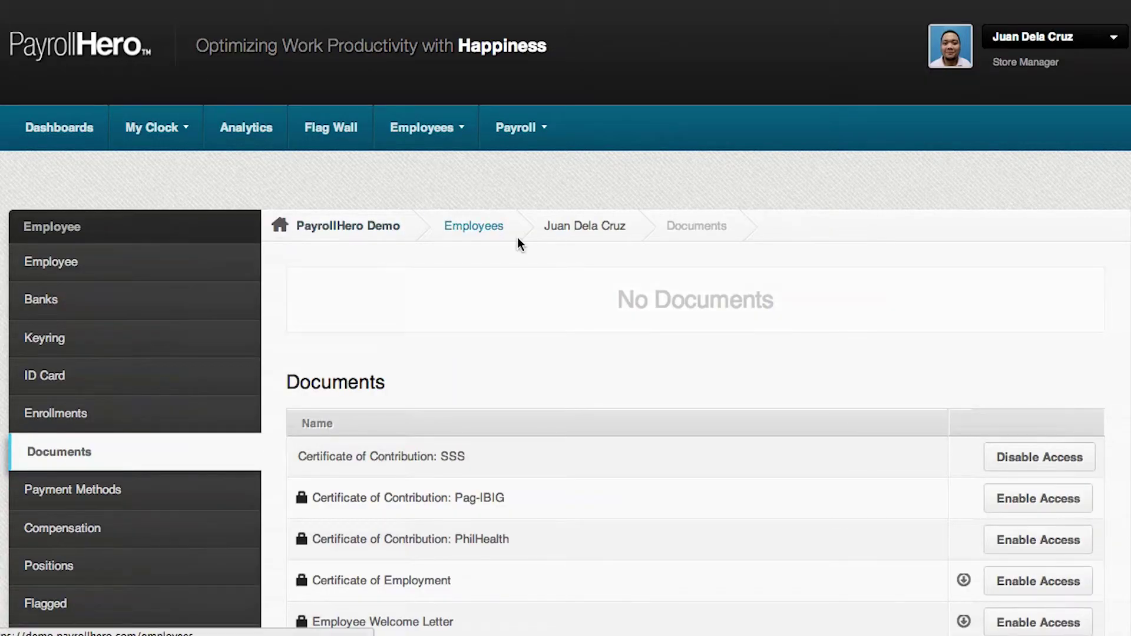
{"action": "scroll", "coordinate": [522, 245], "scroll_direction": "down", "scroll_amount": 4}
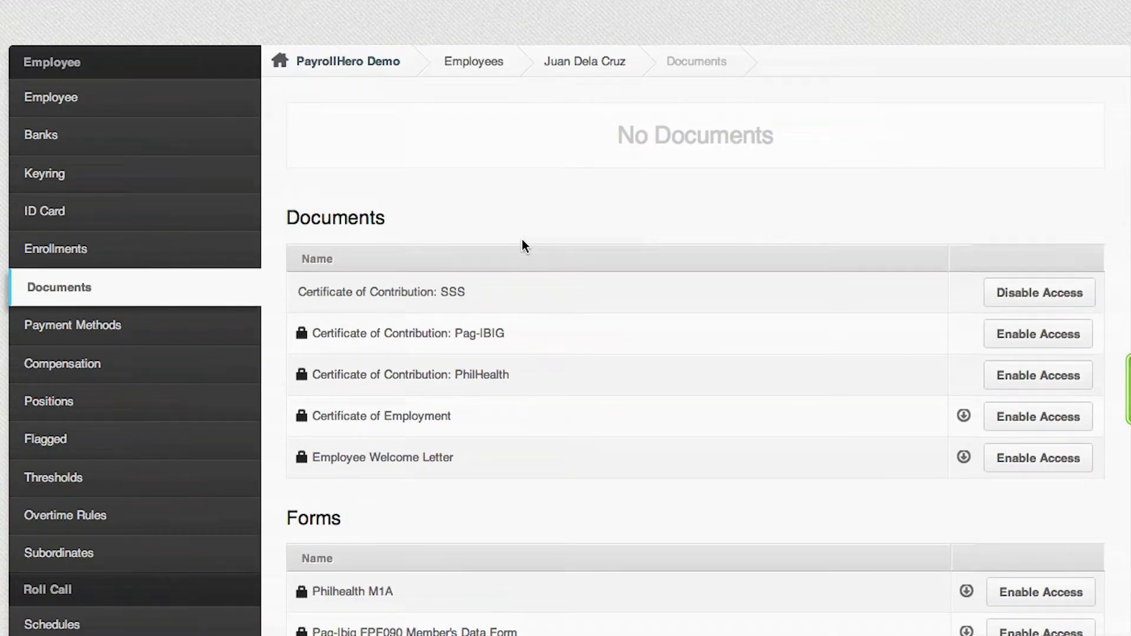